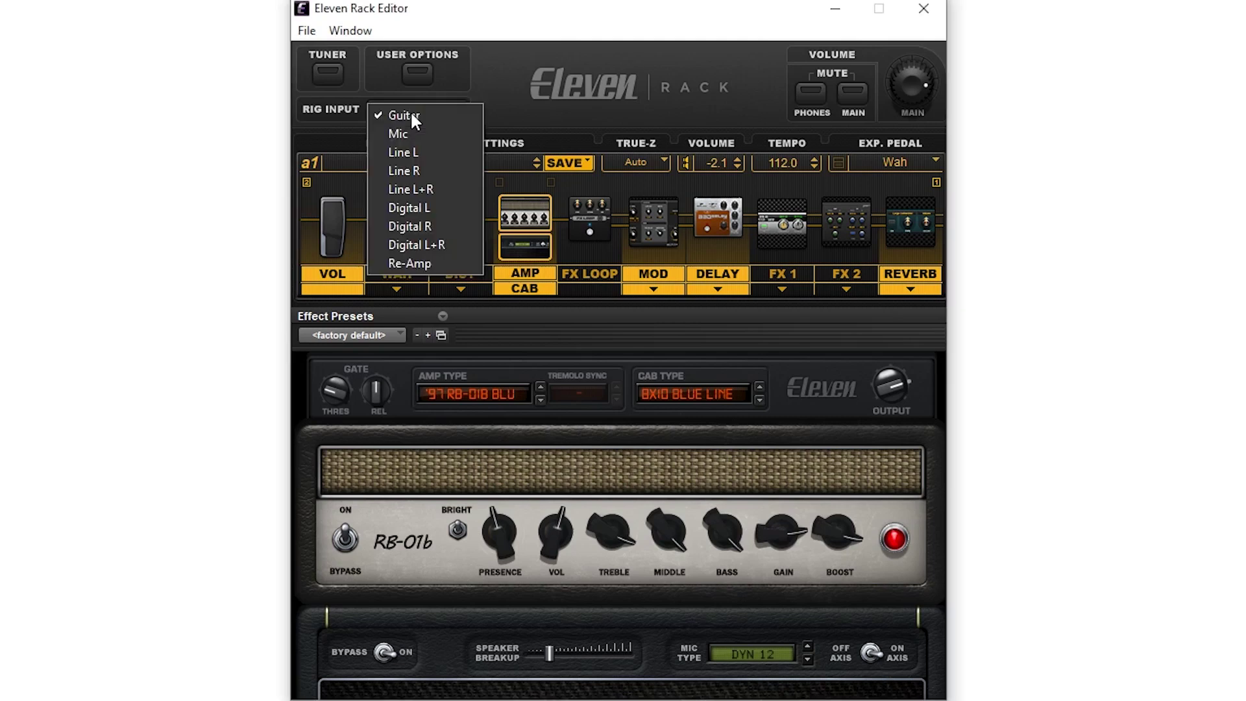
Set the rig input back to Guitar and mute the headphone output.
left_click(415, 264)
left_click(416, 109)
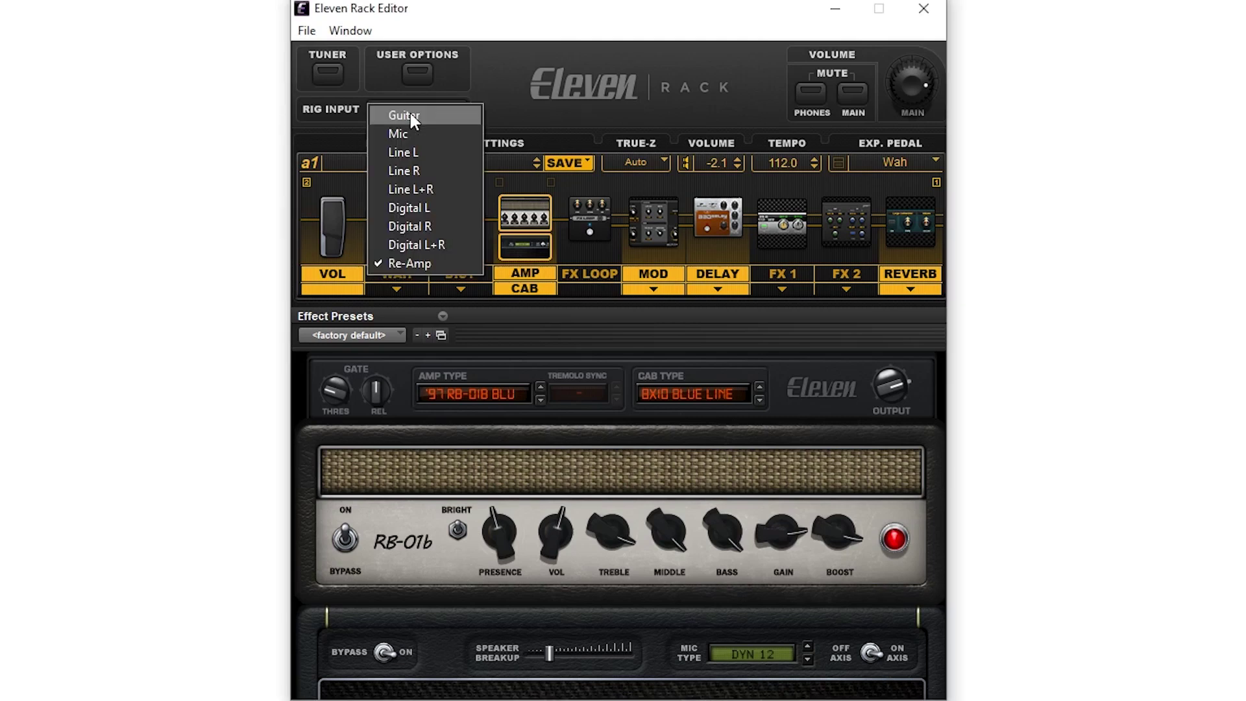
left_click(395, 117)
left_click(808, 96)
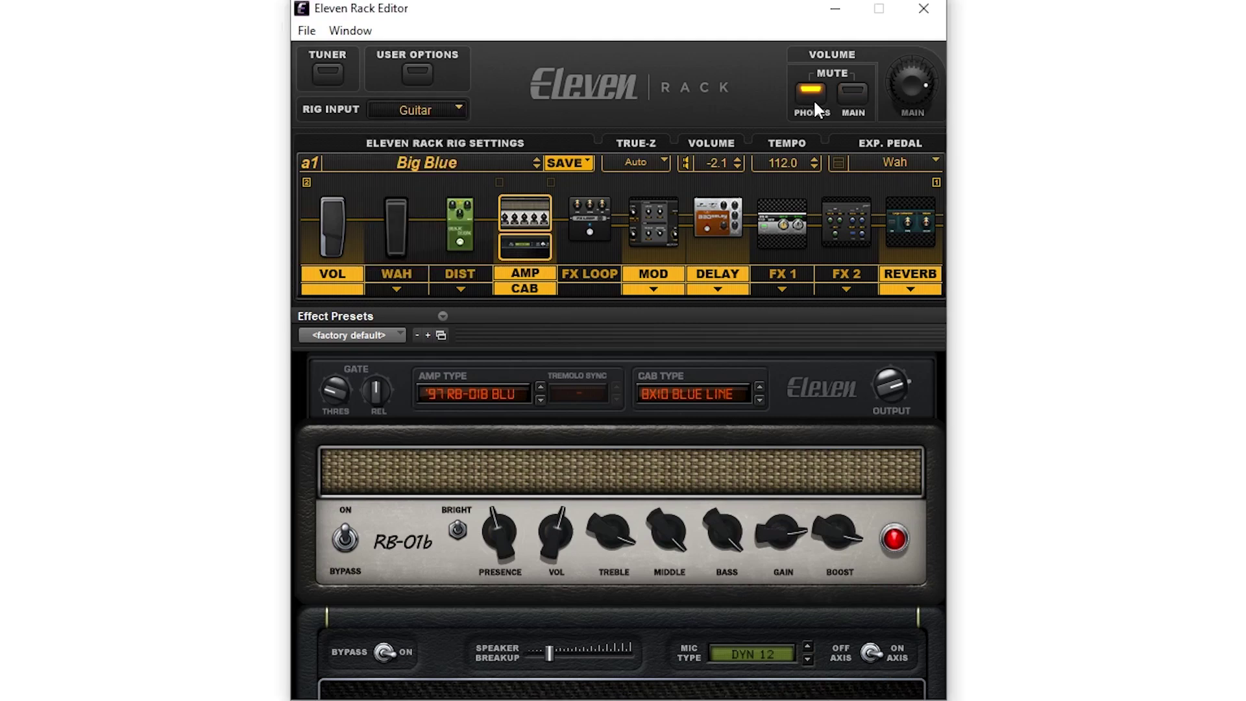
Load the factory Metal Spread rig and keep the input impedance on Auto.
left_click(493, 162)
left_click(746, 194)
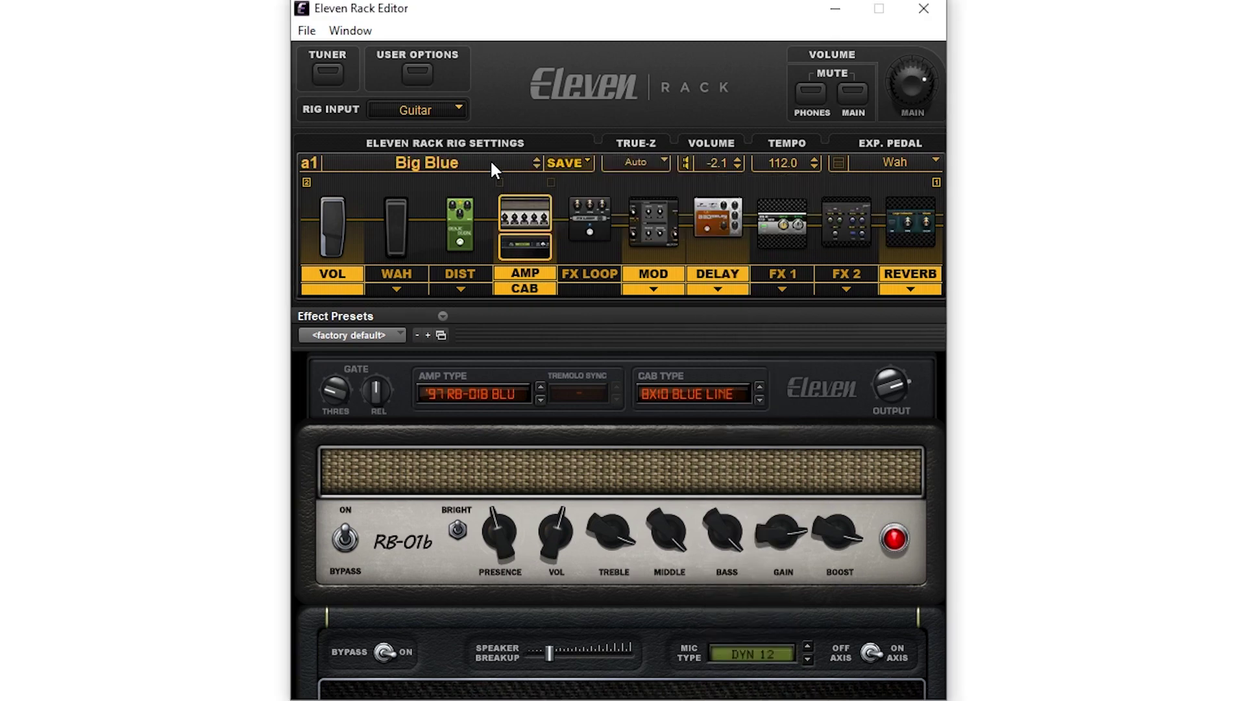
left_click(491, 160)
left_click(845, 214)
left_click(636, 163)
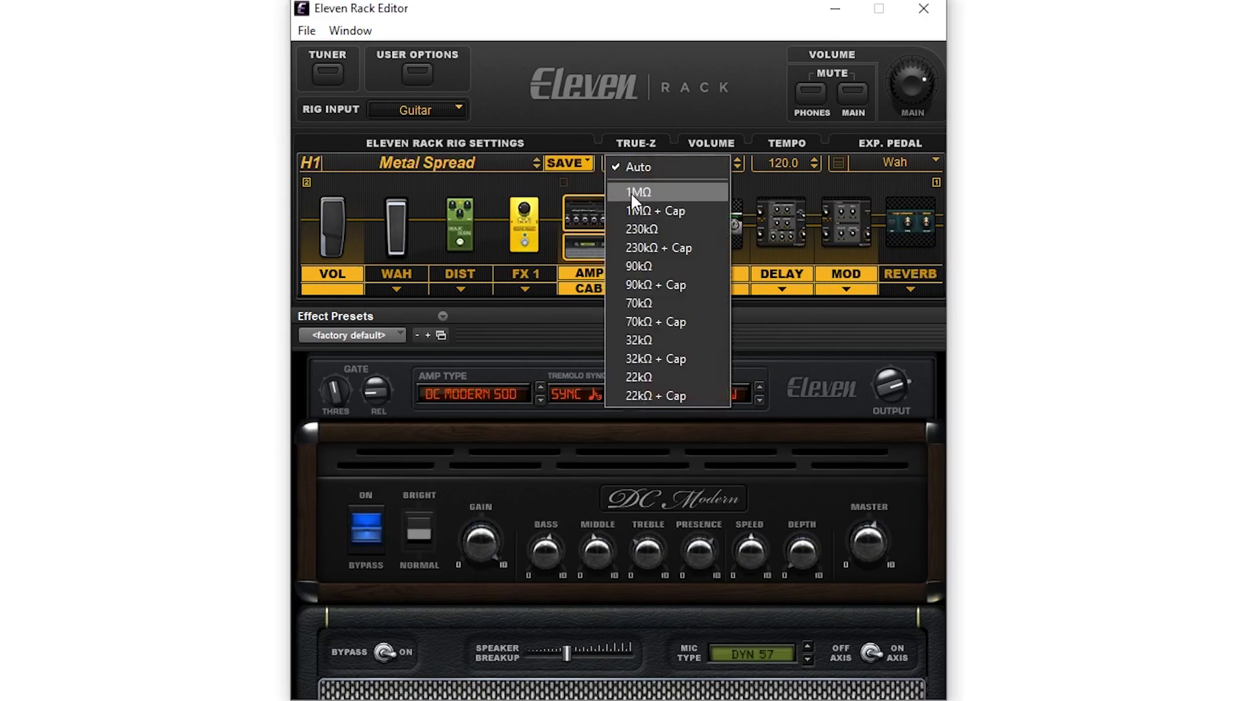
left_click(655, 166)
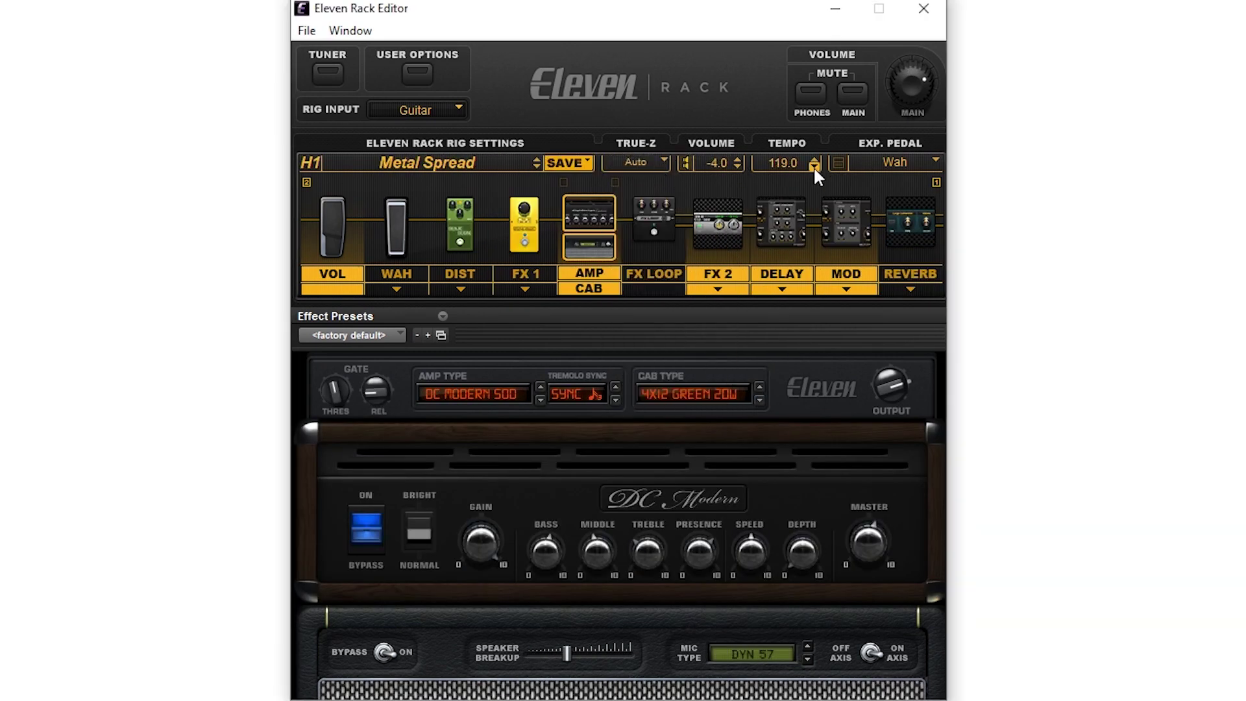
left_click(896, 162)
Move the FX 1 phaser, FX 2 and Delay blocks ahead of the distortion.
left_click(387, 275)
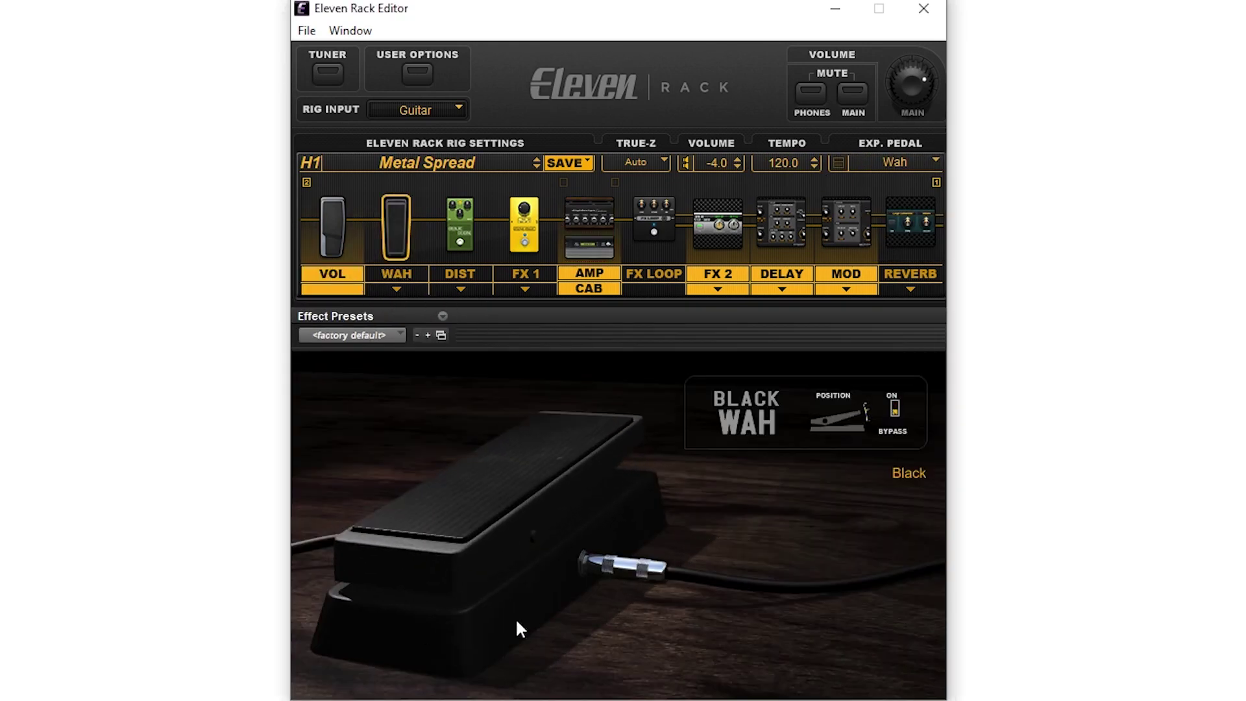
left_click(458, 272)
left_click(535, 280)
left_click_drag(534, 280, 460, 272)
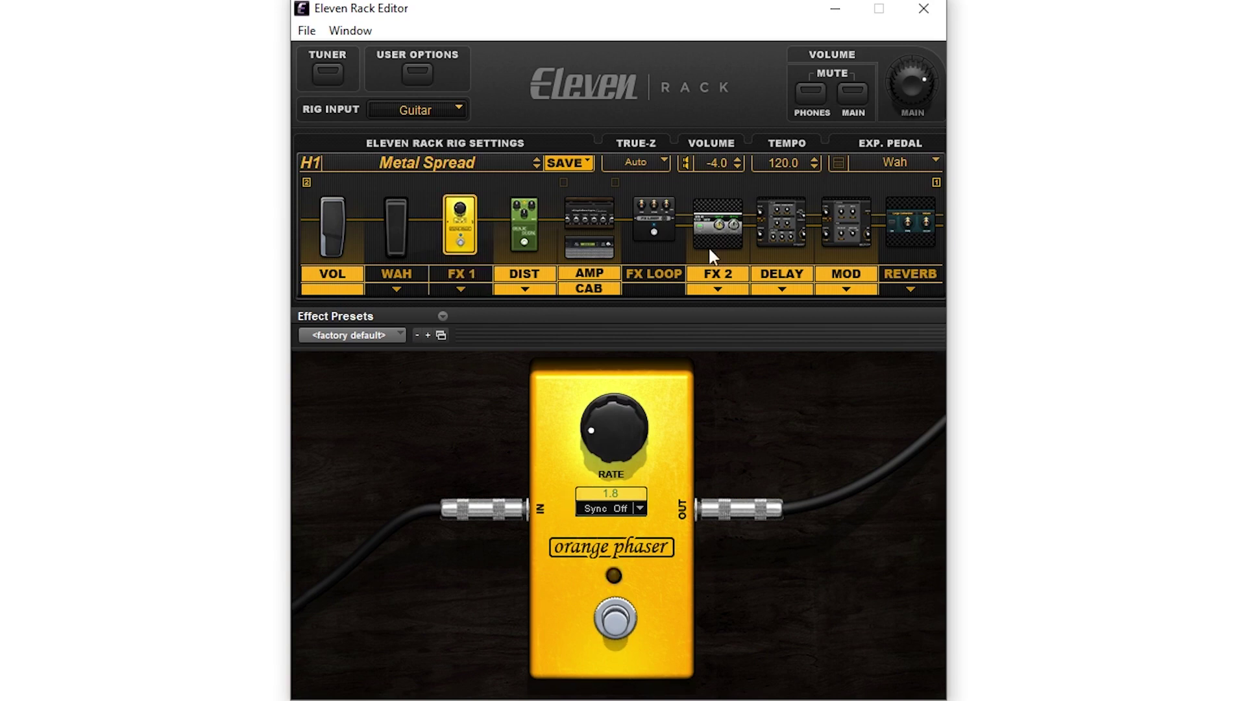
left_click_drag(707, 245, 525, 247)
left_click_drag(778, 227, 567, 285)
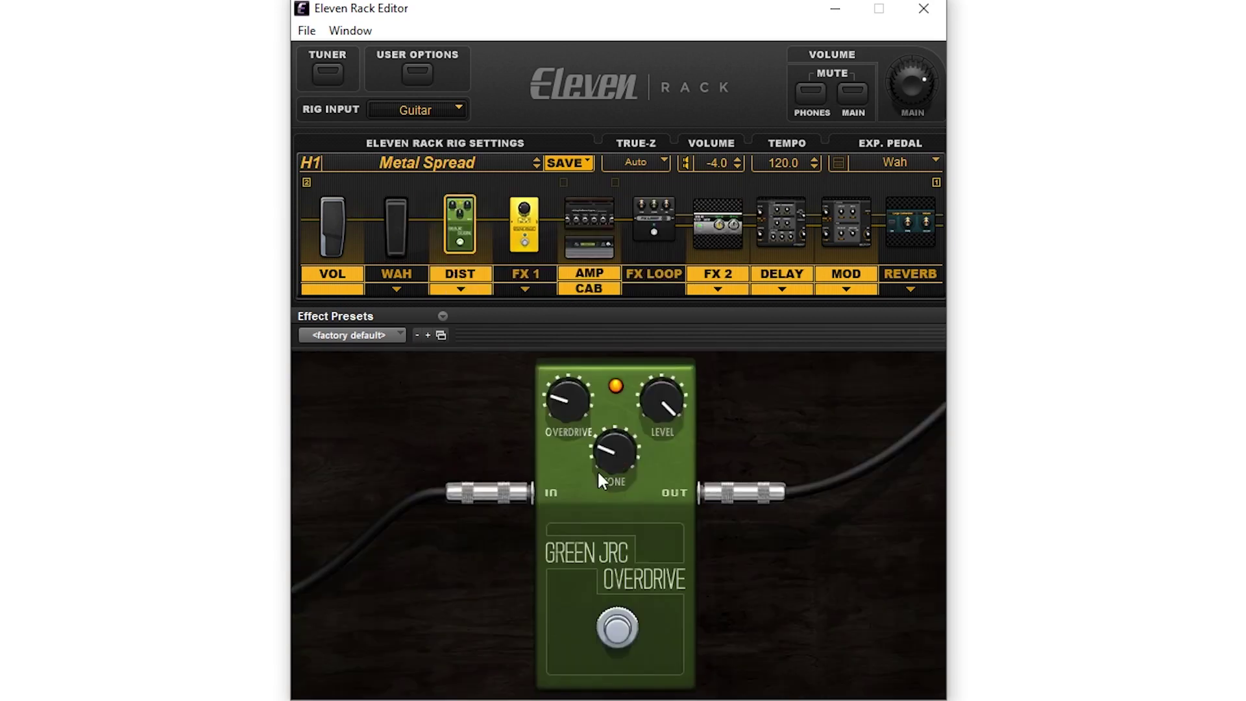
Switch the amp model to DC Vintage CR.
left_click(523, 273)
left_click(713, 227)
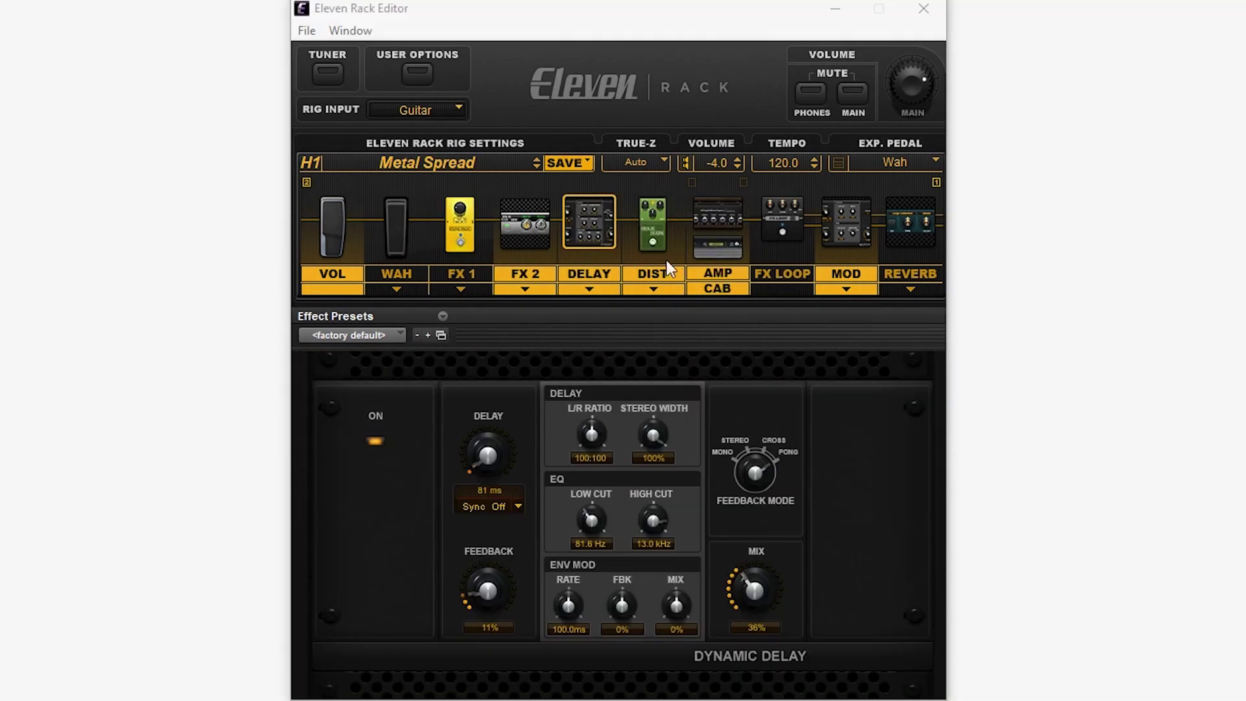
left_click(718, 255)
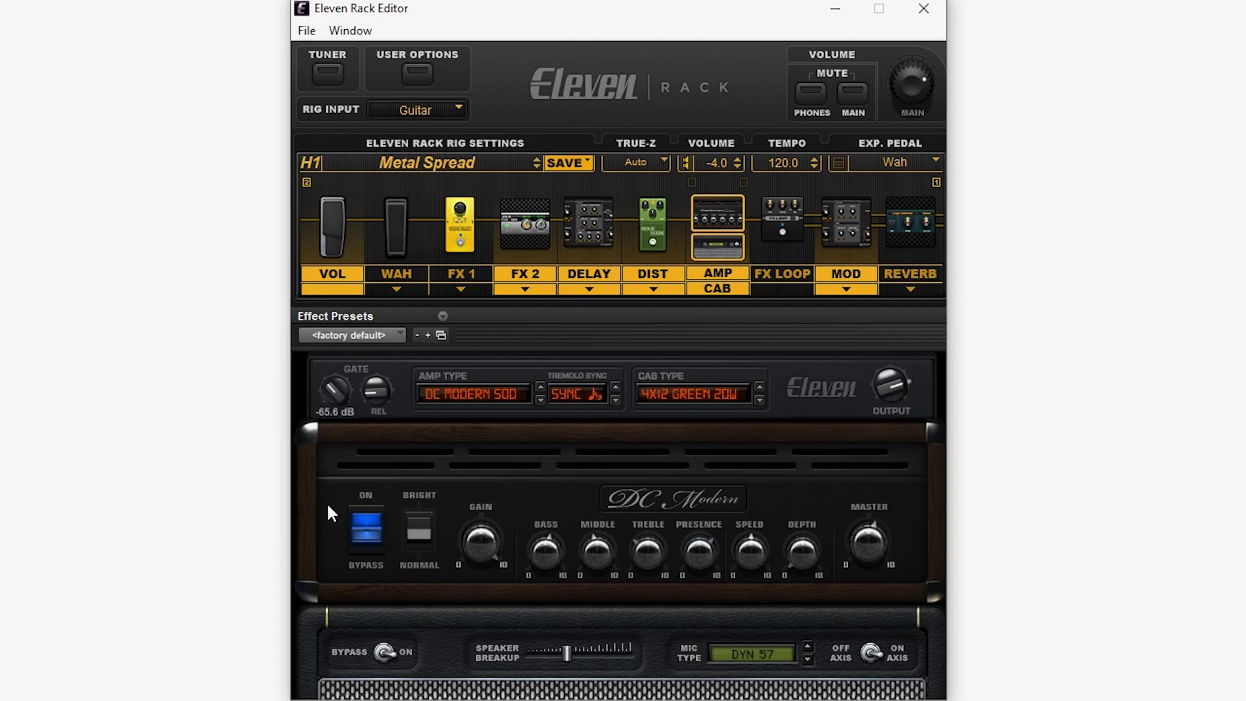
left_click(493, 392)
left_click(496, 346)
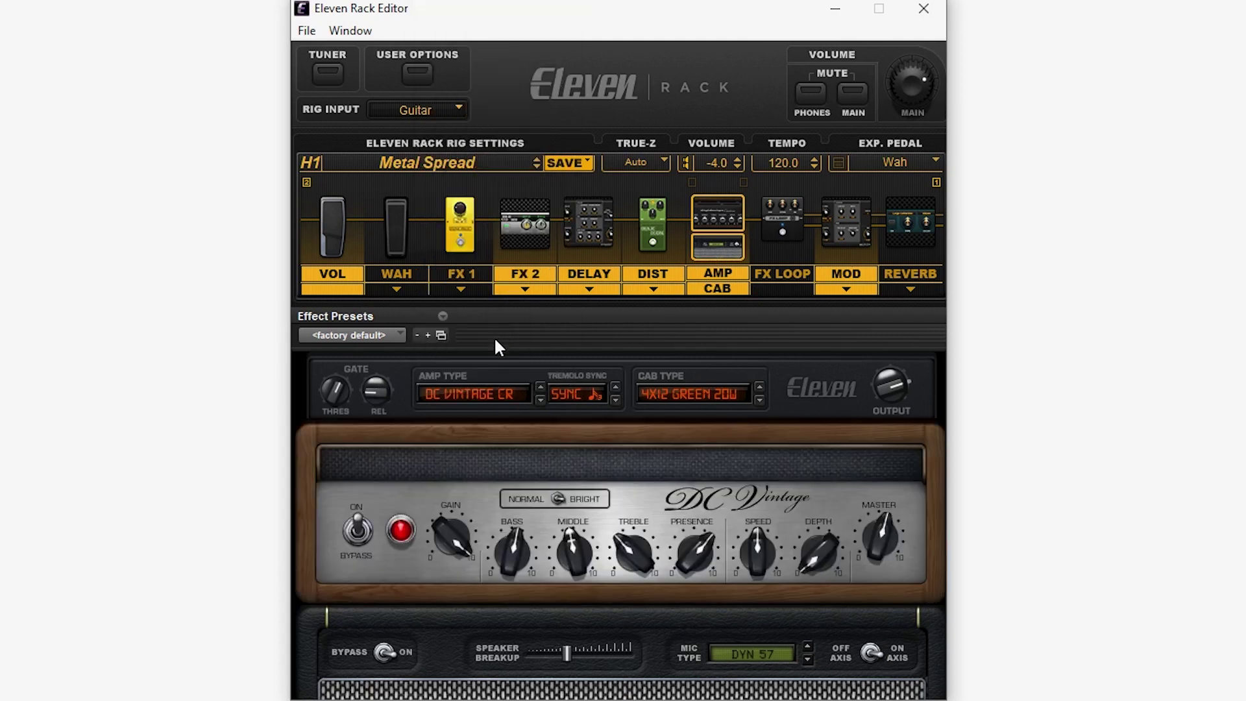
left_click(675, 392)
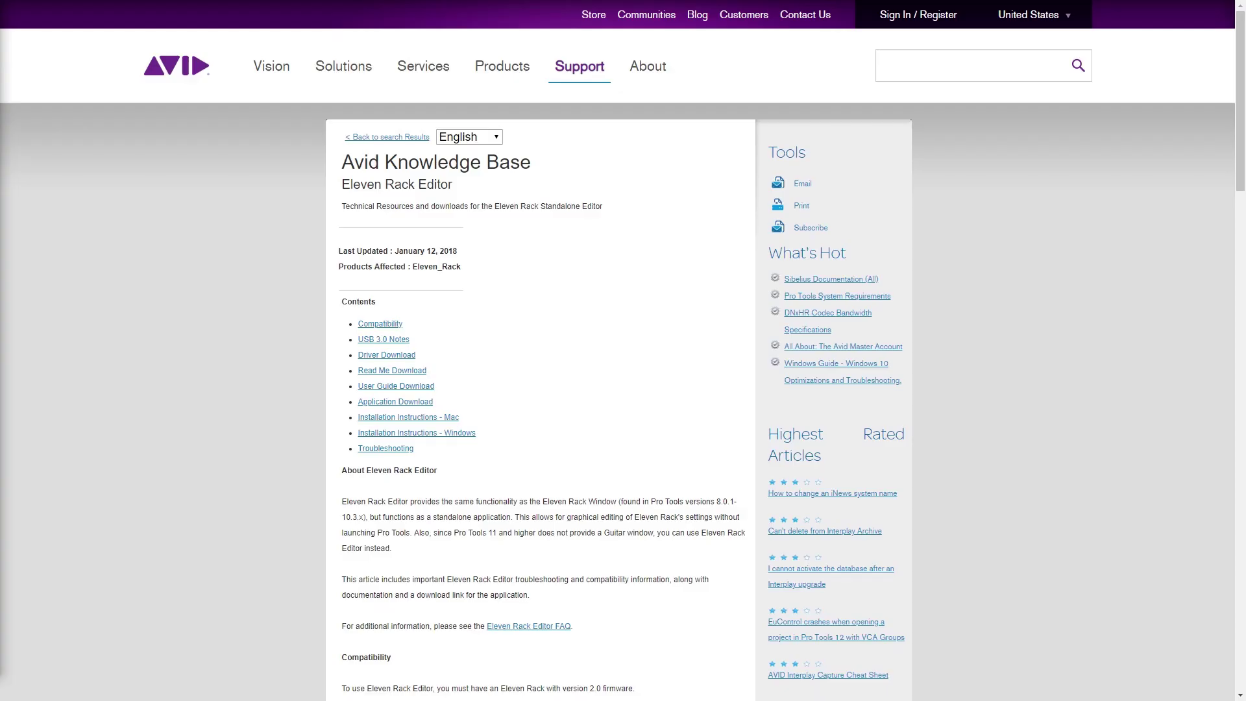
Download the Eleven Rack Editor (Windows) installer from Application Download and run it.
scroll(316, 459, "down", 15)
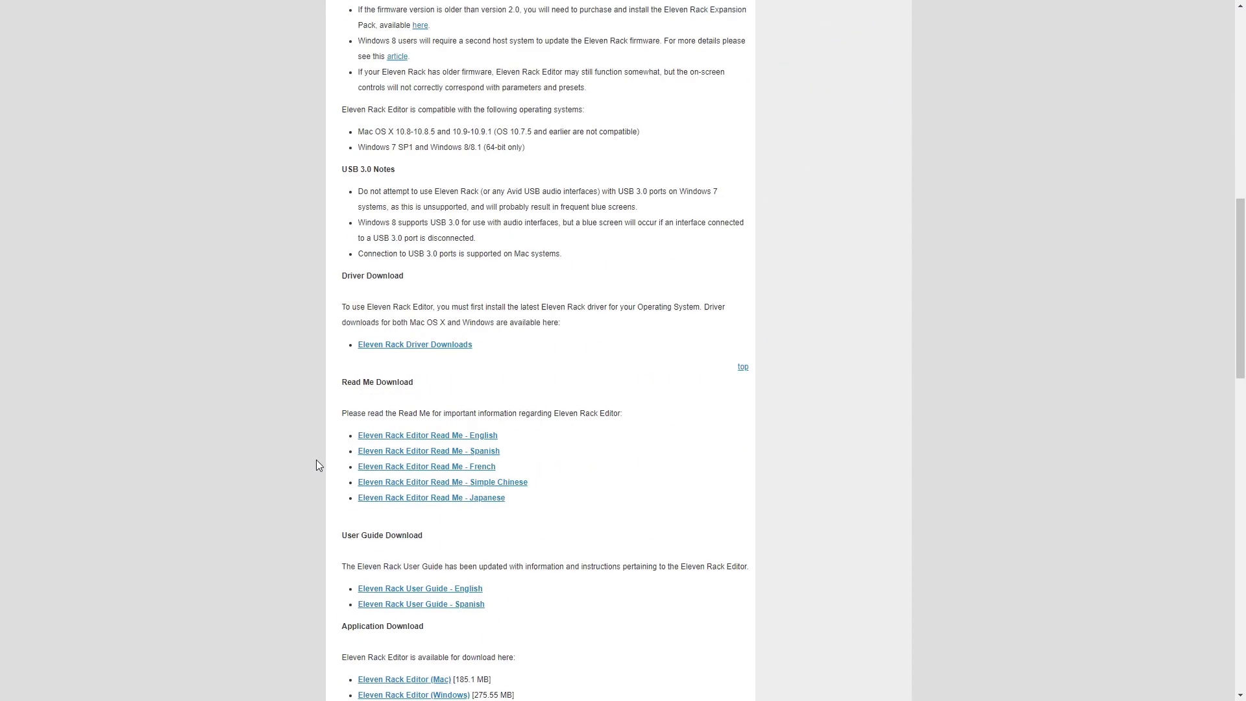
scroll(318, 457, "down", 6)
scroll(318, 457, "up", 4)
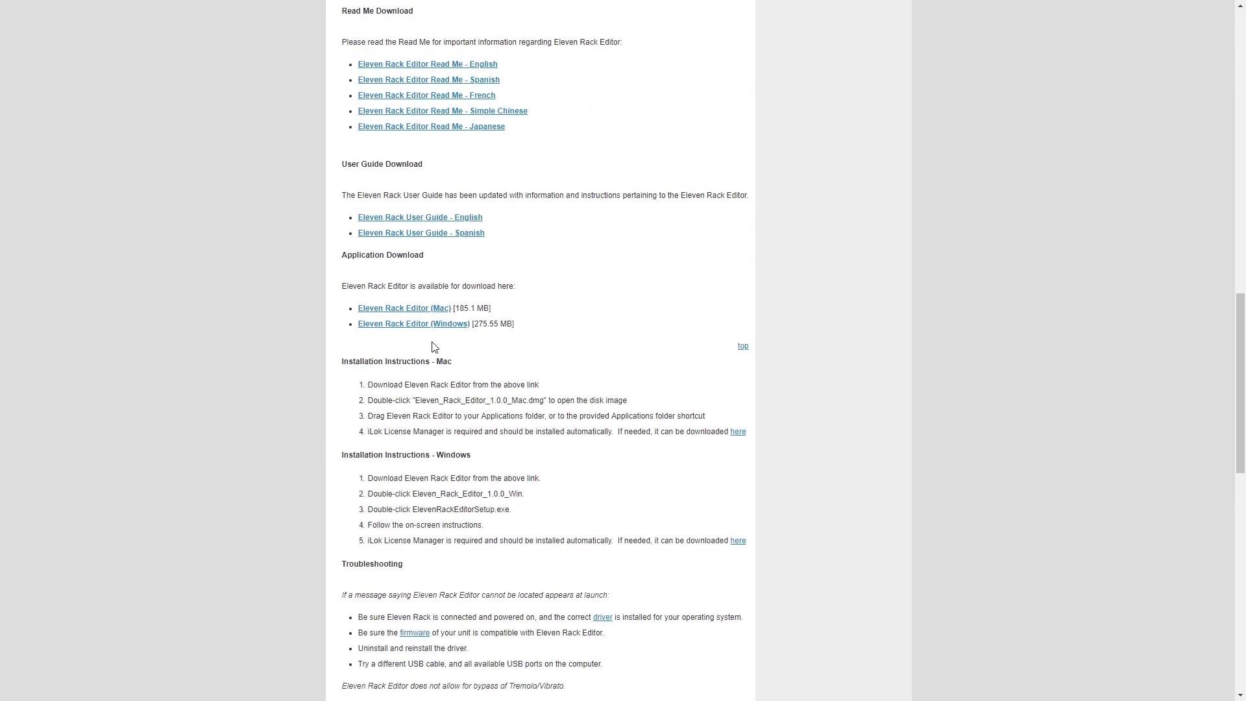
left_click(440, 325)
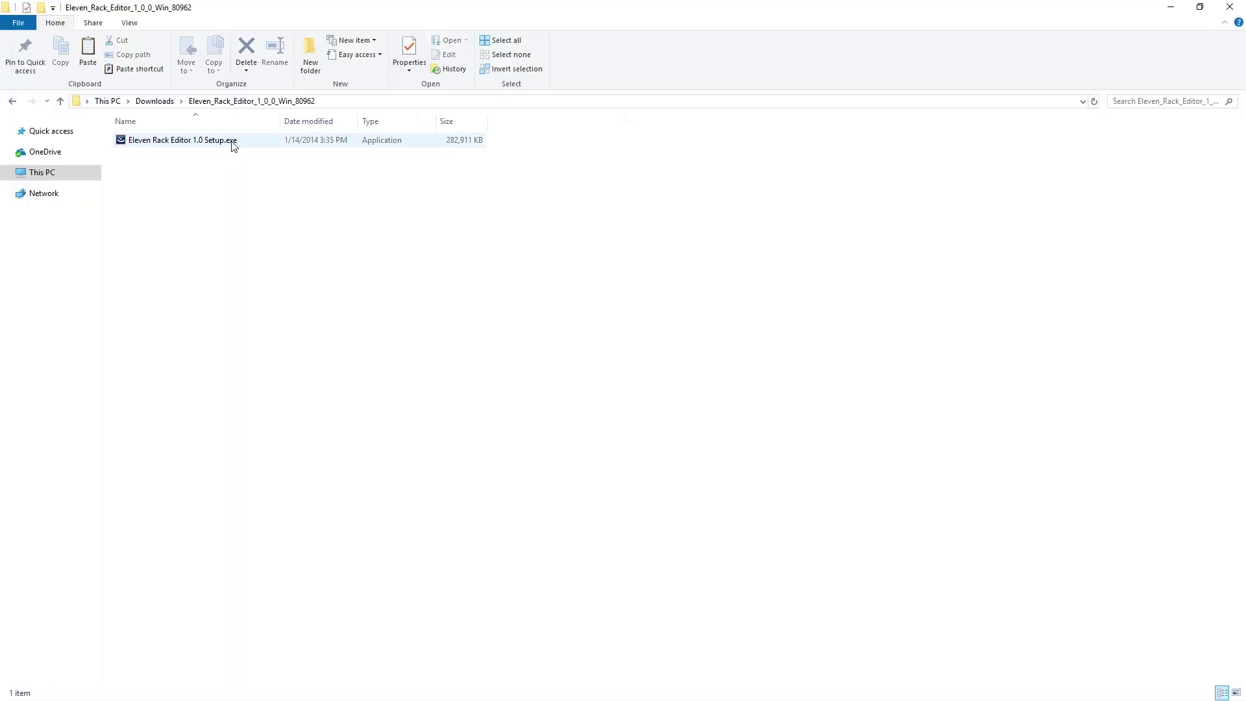
double_click(233, 139)
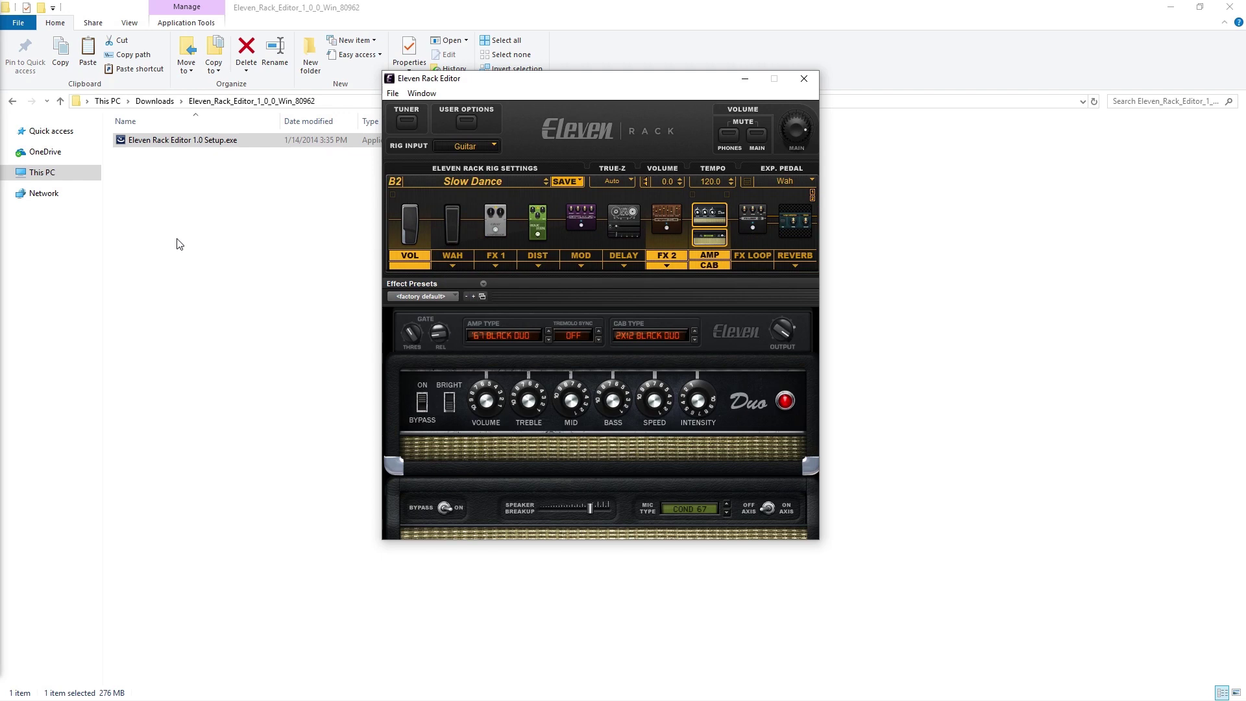
Move the Eleven Rack Editor window lower on screen.
left_click_drag(512, 86, 523, 172)
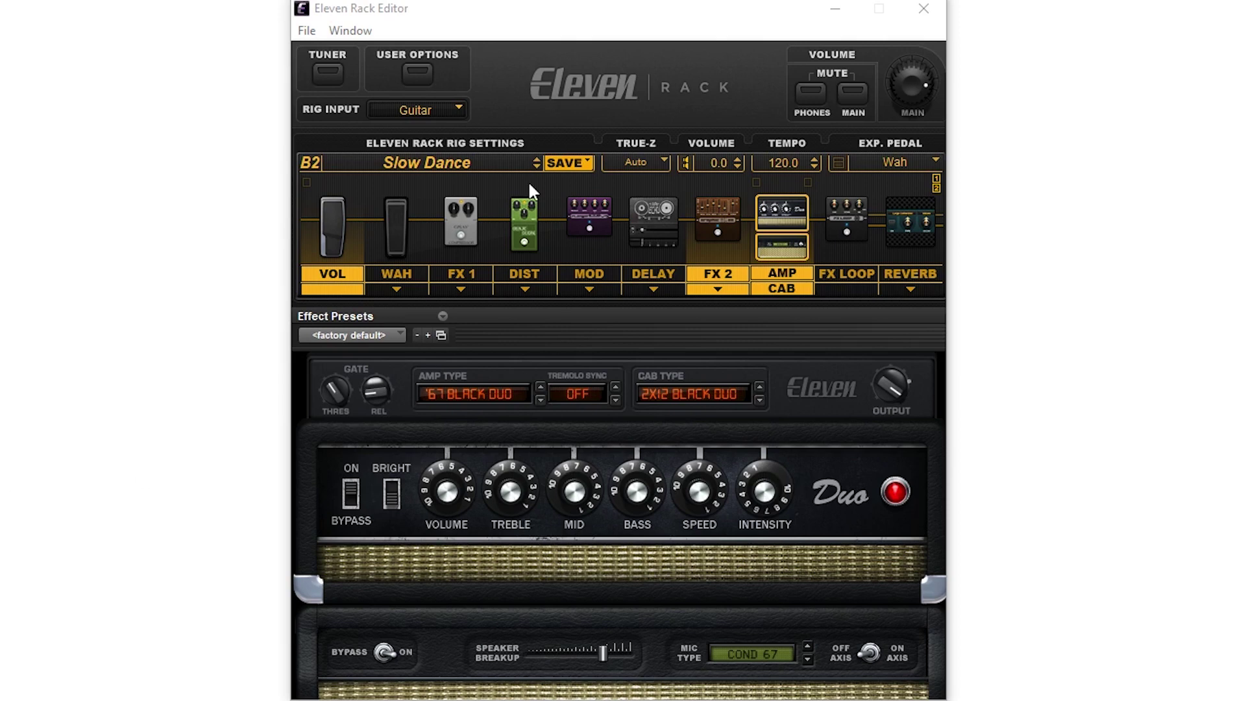
View the tuner, then the user options panel.
left_click(328, 72)
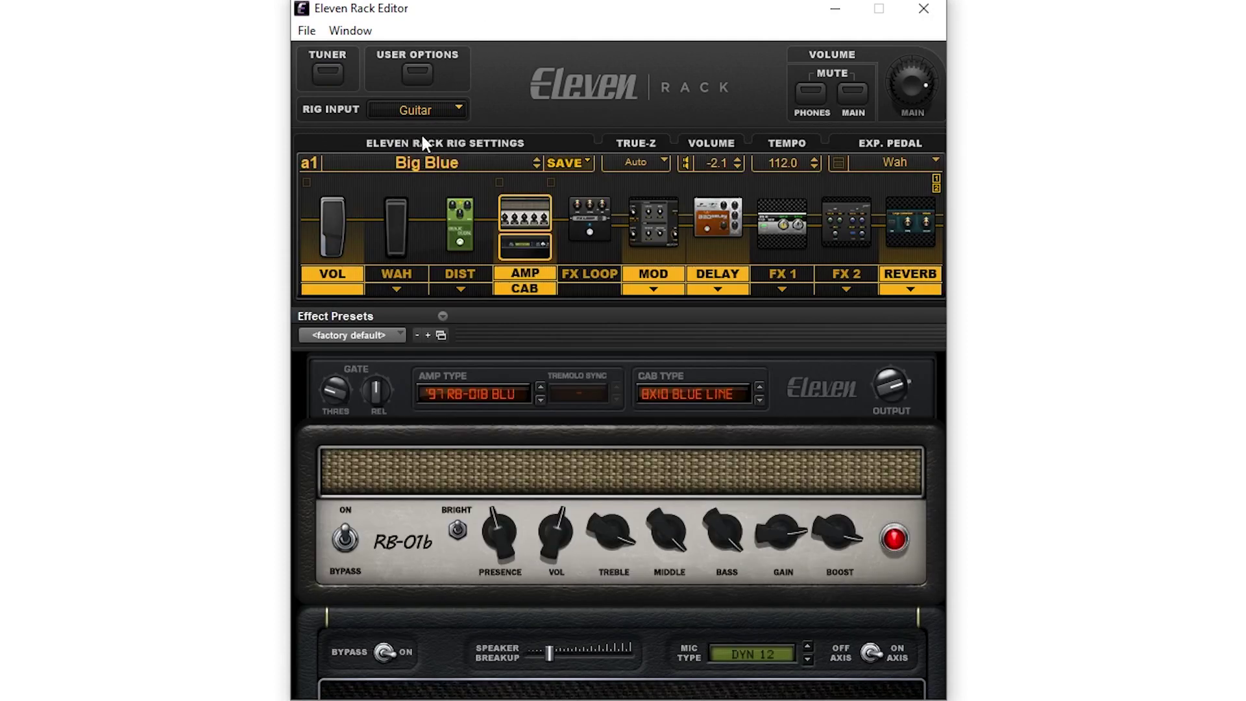
left_click(418, 77)
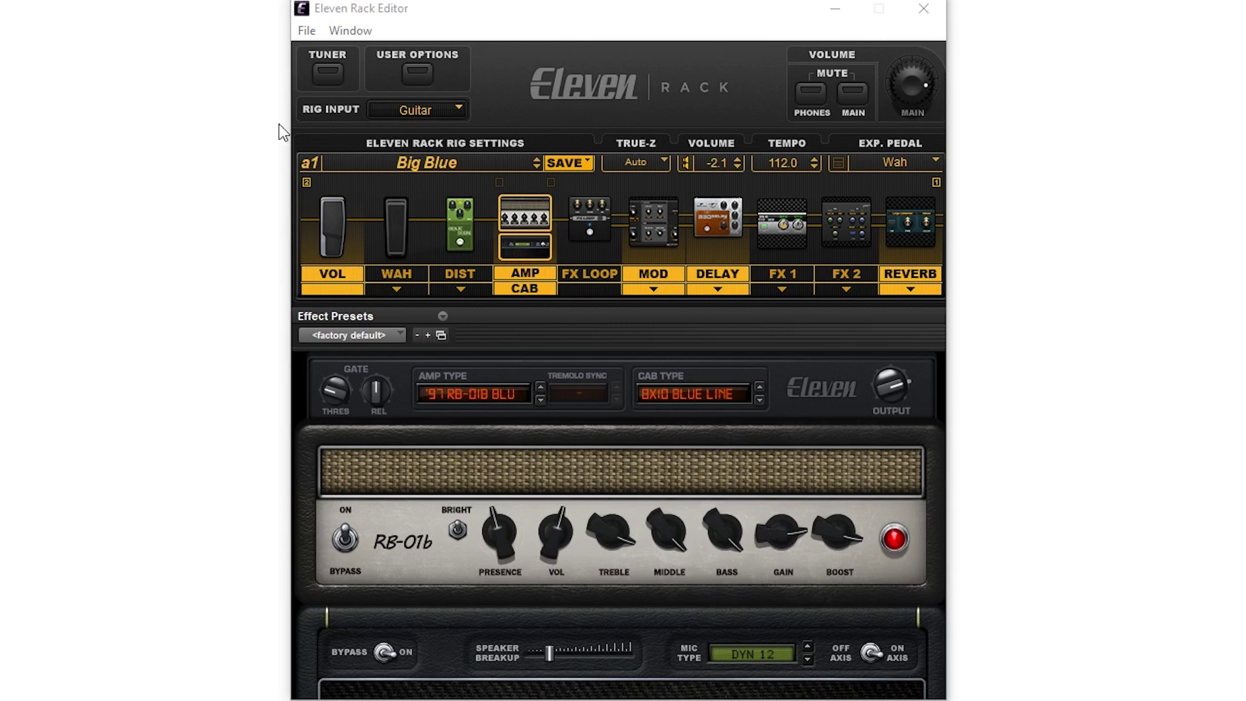
left_click(413, 116)
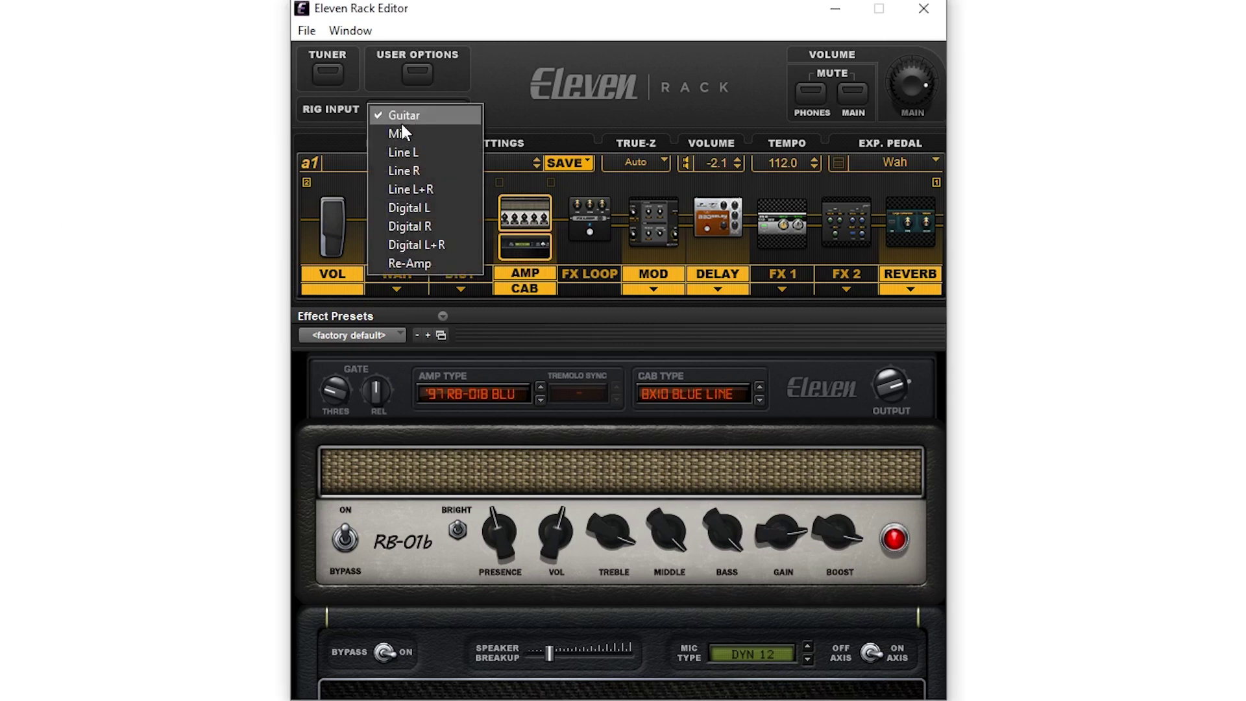
left_click(398, 133)
left_click(413, 106)
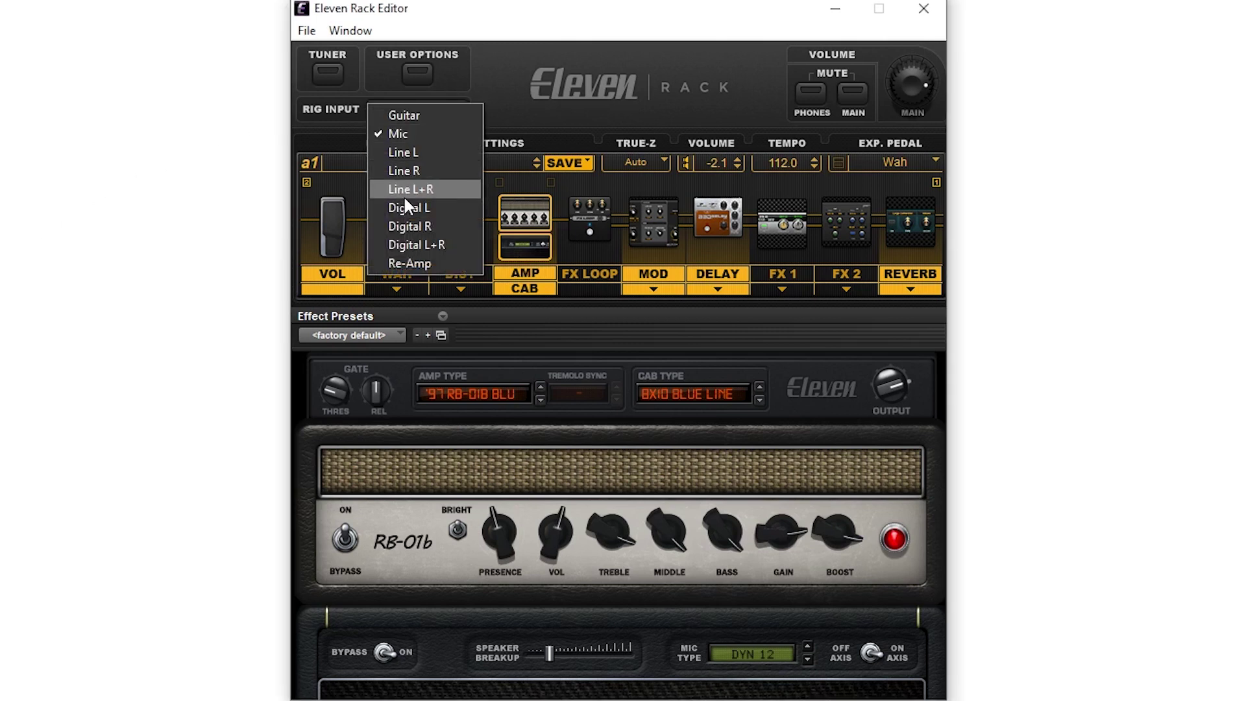
left_click(419, 262)
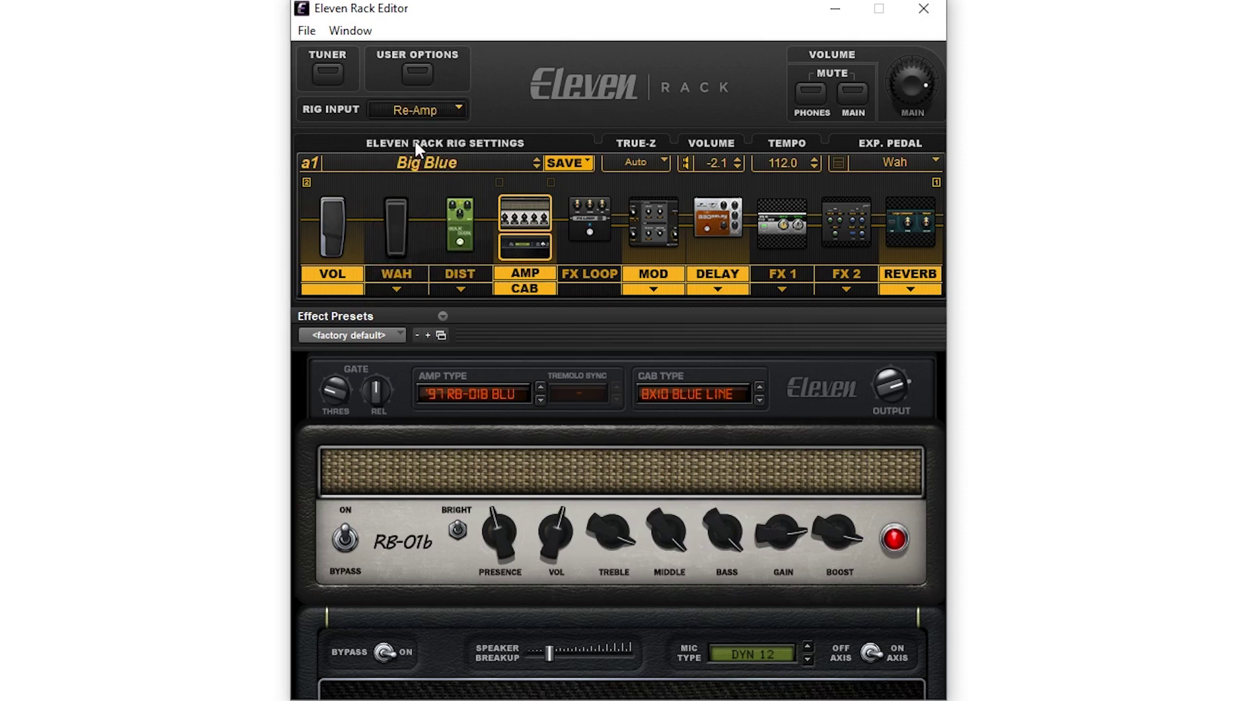
left_click(411, 112)
left_click(411, 115)
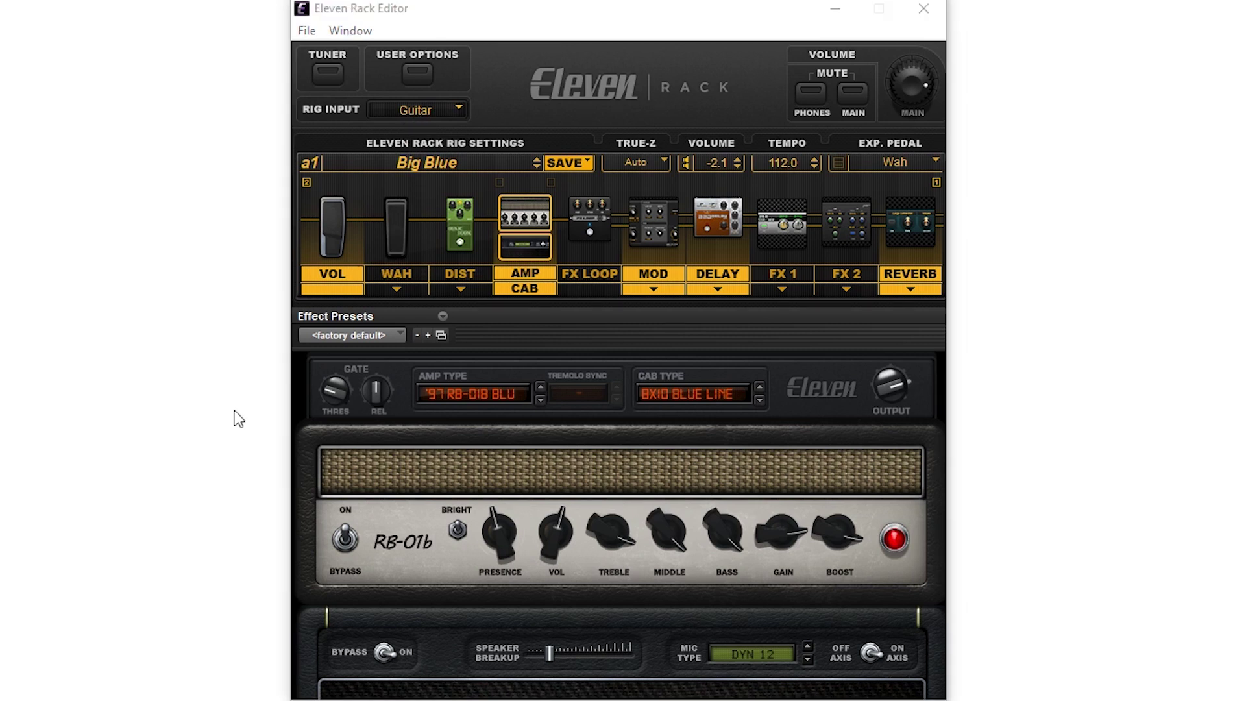
left_click(804, 97)
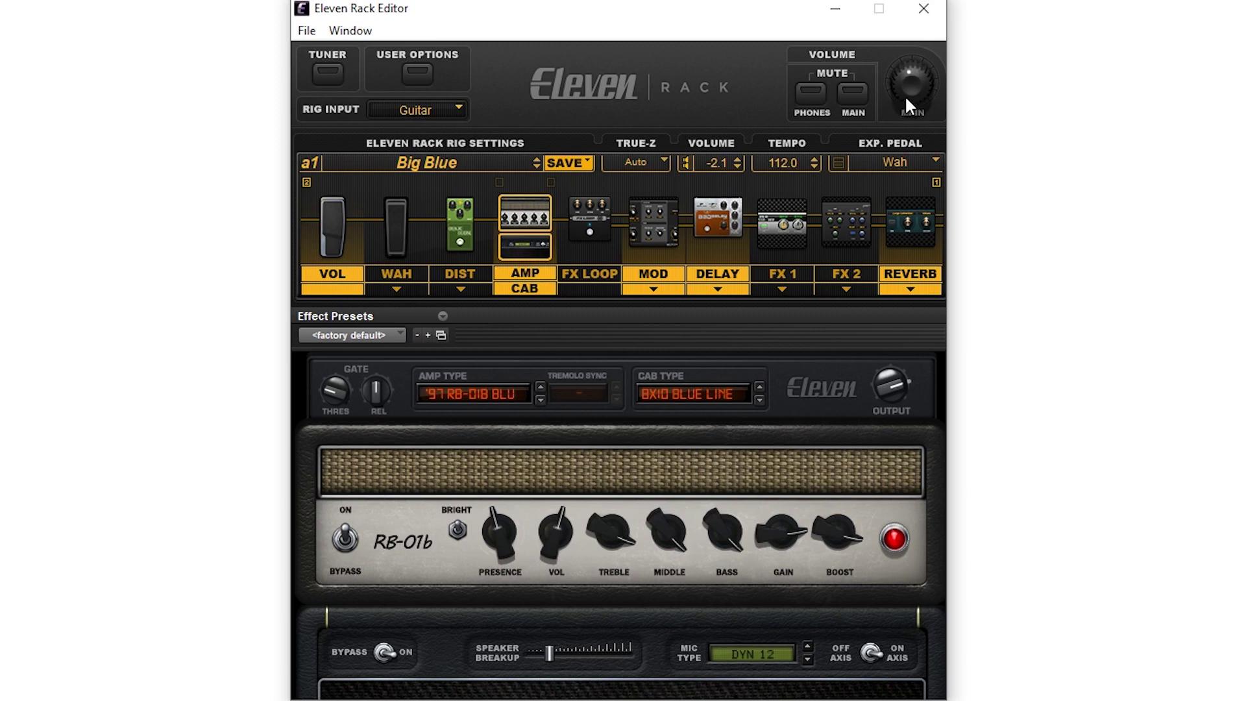
Turn up the main output volume and load the factory a2 Chorus Clean rig.
left_click_drag(905, 95, 904, 78)
left_click(483, 162)
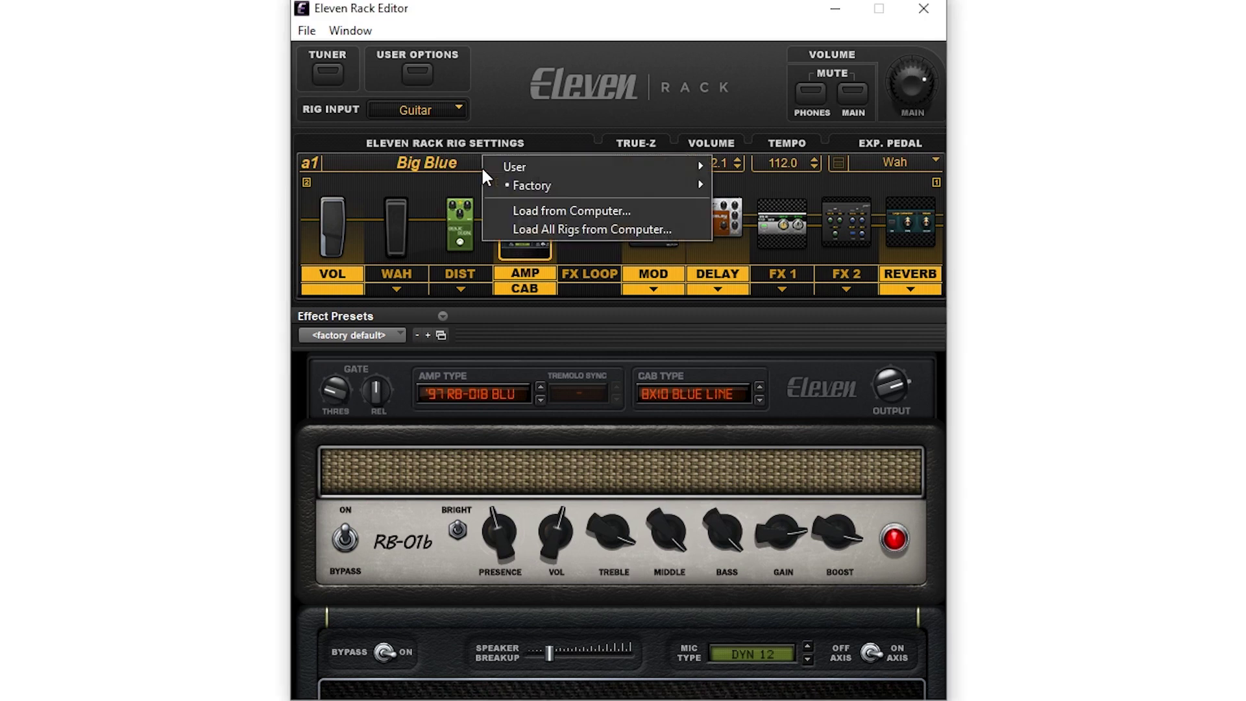
mouse_move(538, 185)
mouse_move(727, 184)
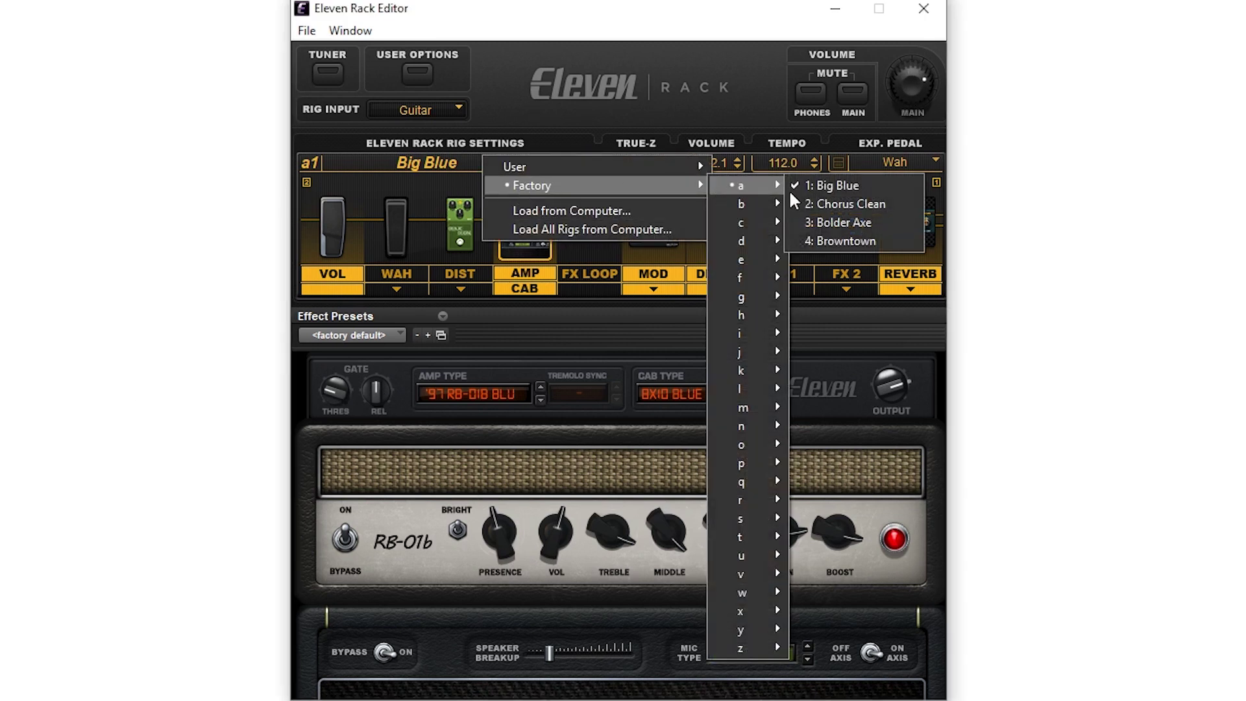
left_click(815, 200)
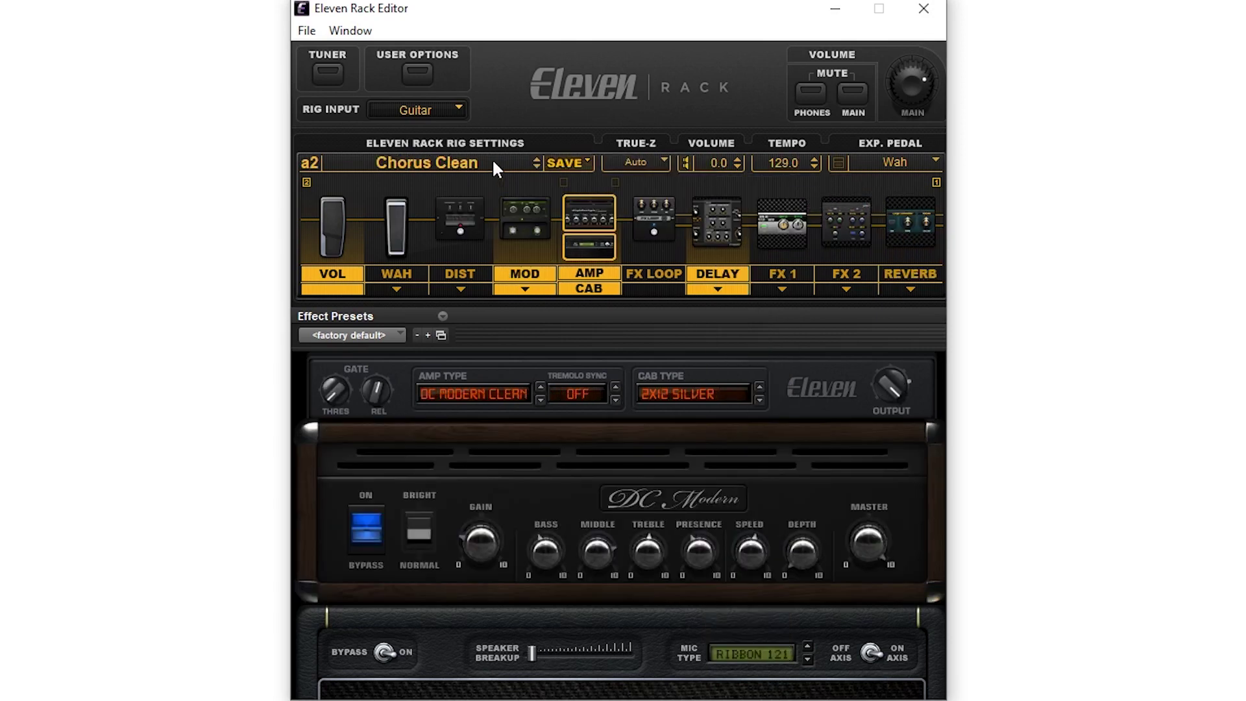
Load the factory H1 Metal Spread rig instead.
left_click(493, 163)
mouse_move(649, 184)
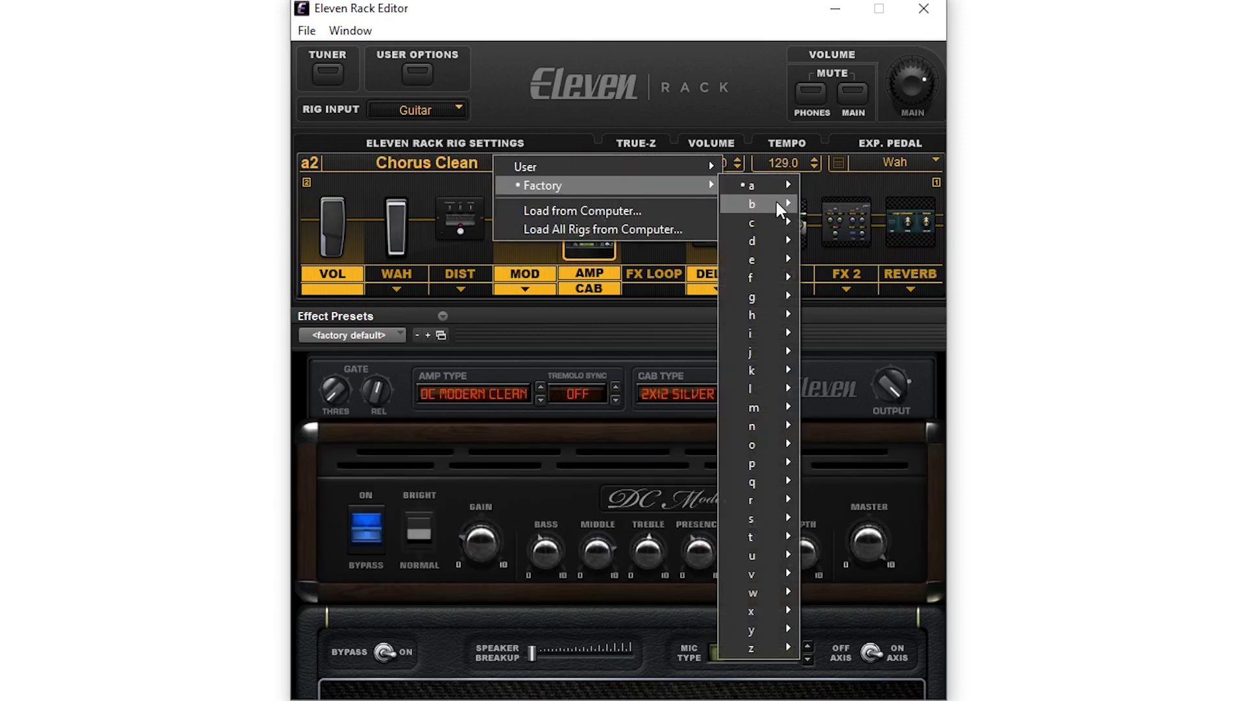
mouse_move(778, 188)
left_click(841, 214)
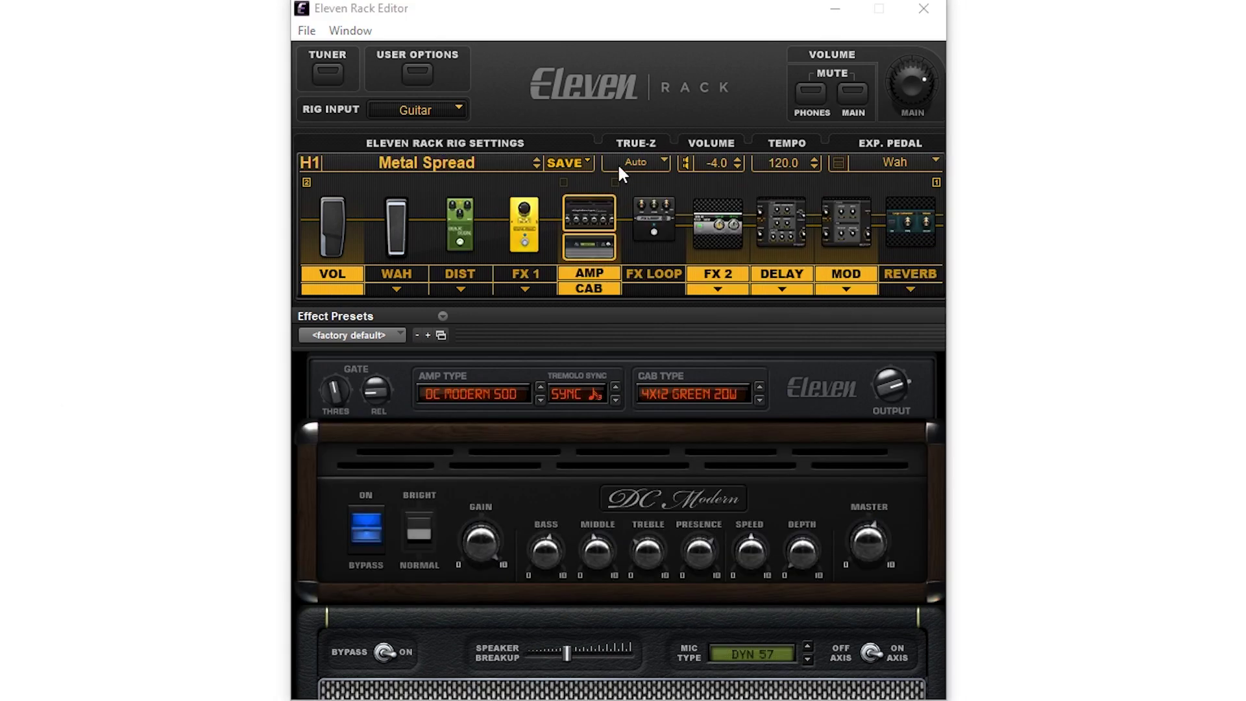
Try True-Z impedances 1MΩ, 1MΩ + Cap and 22kΩ, then set it back to Auto.
left_click(630, 159)
left_click(633, 190)
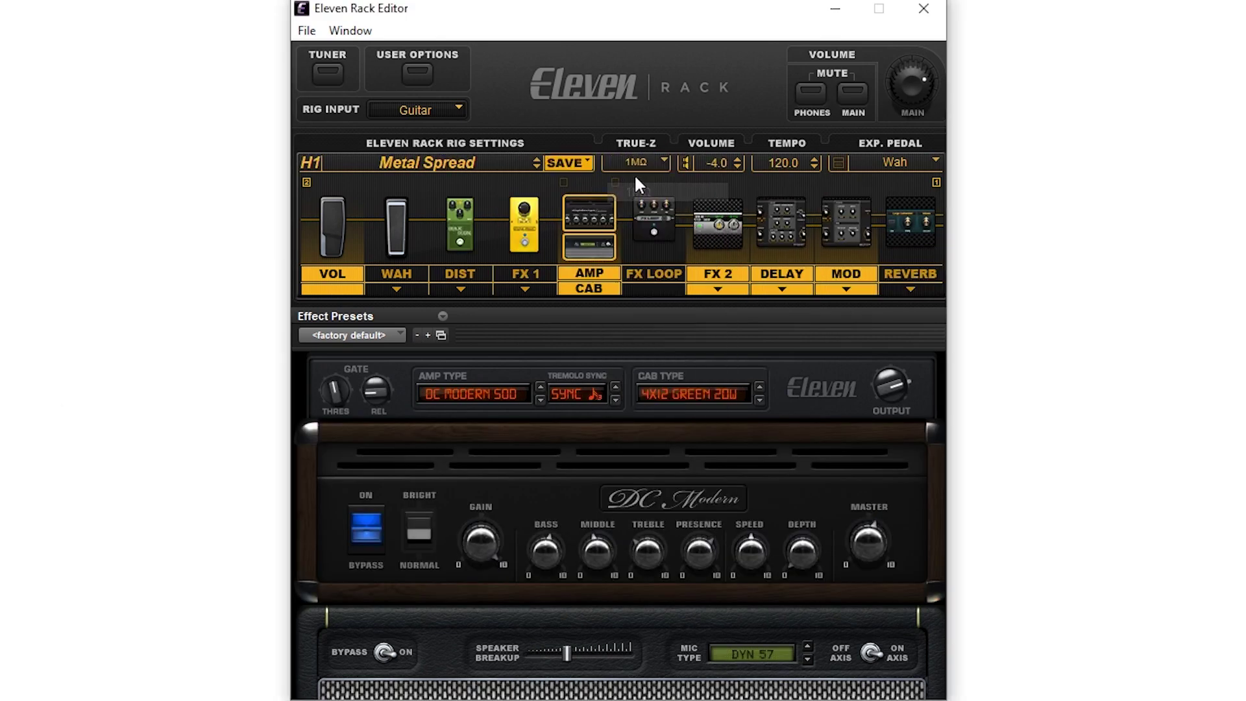
left_click(634, 163)
left_click(649, 211)
left_click(633, 162)
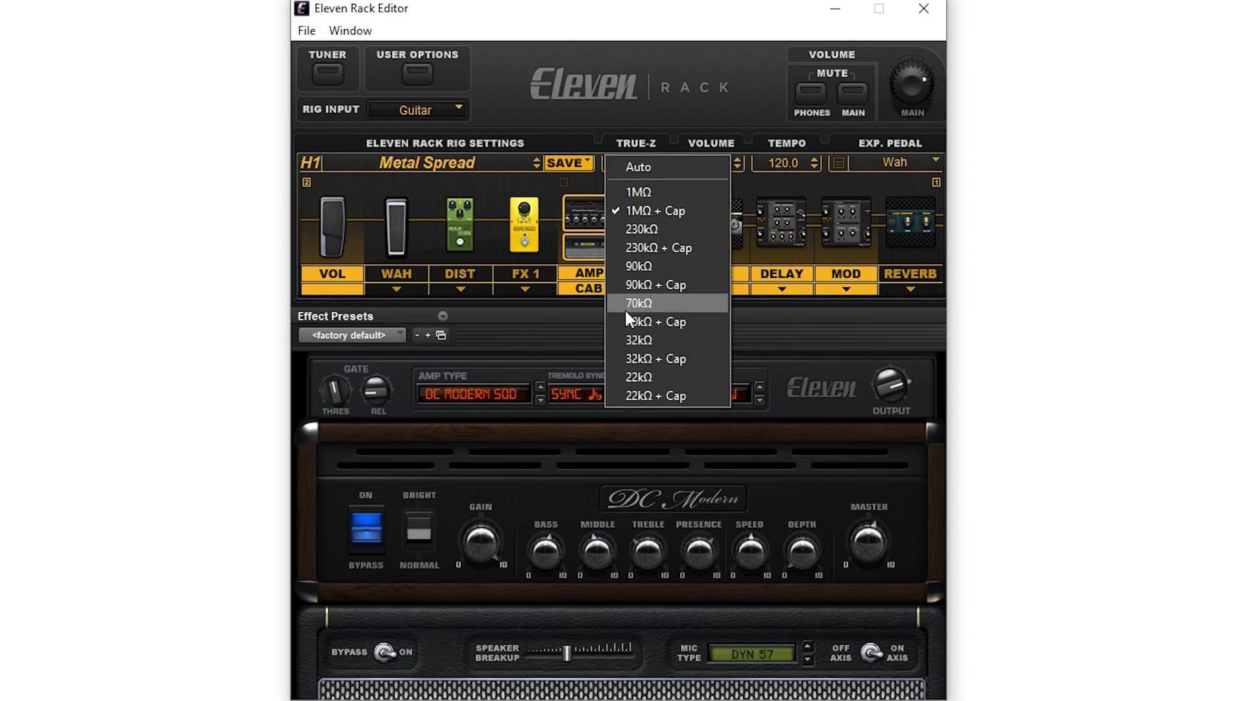
left_click(638, 376)
left_click(660, 157)
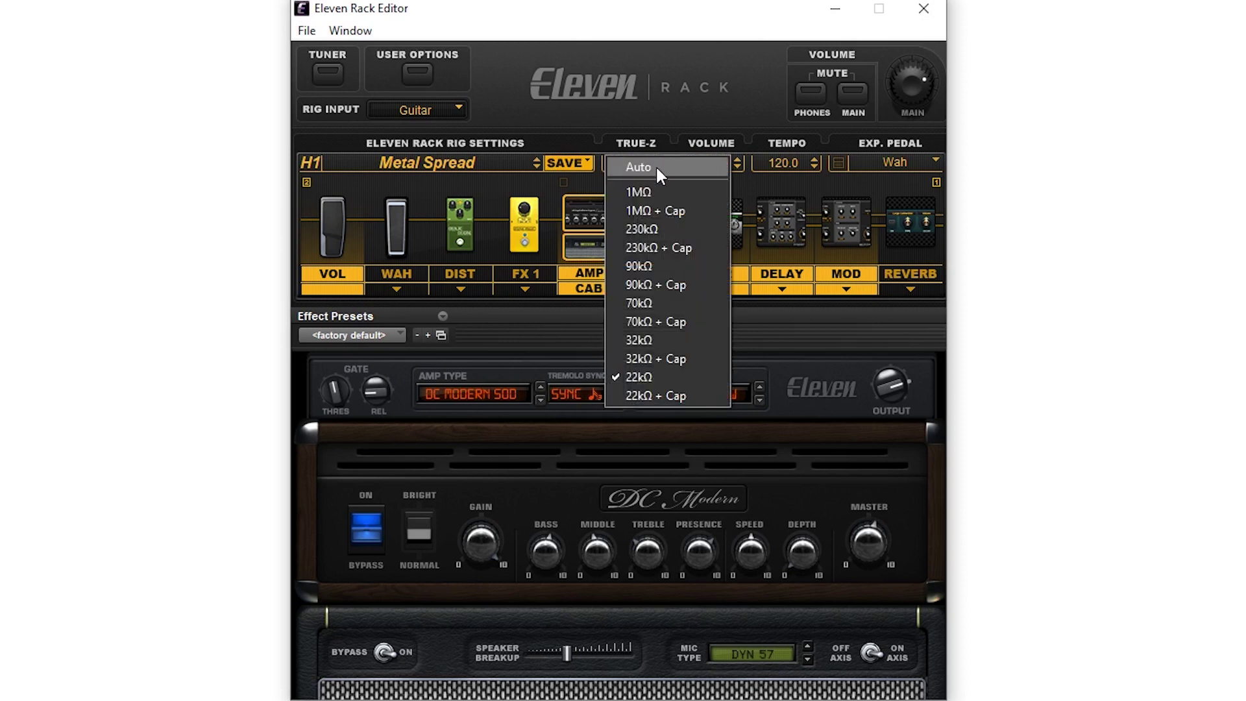
left_click(656, 167)
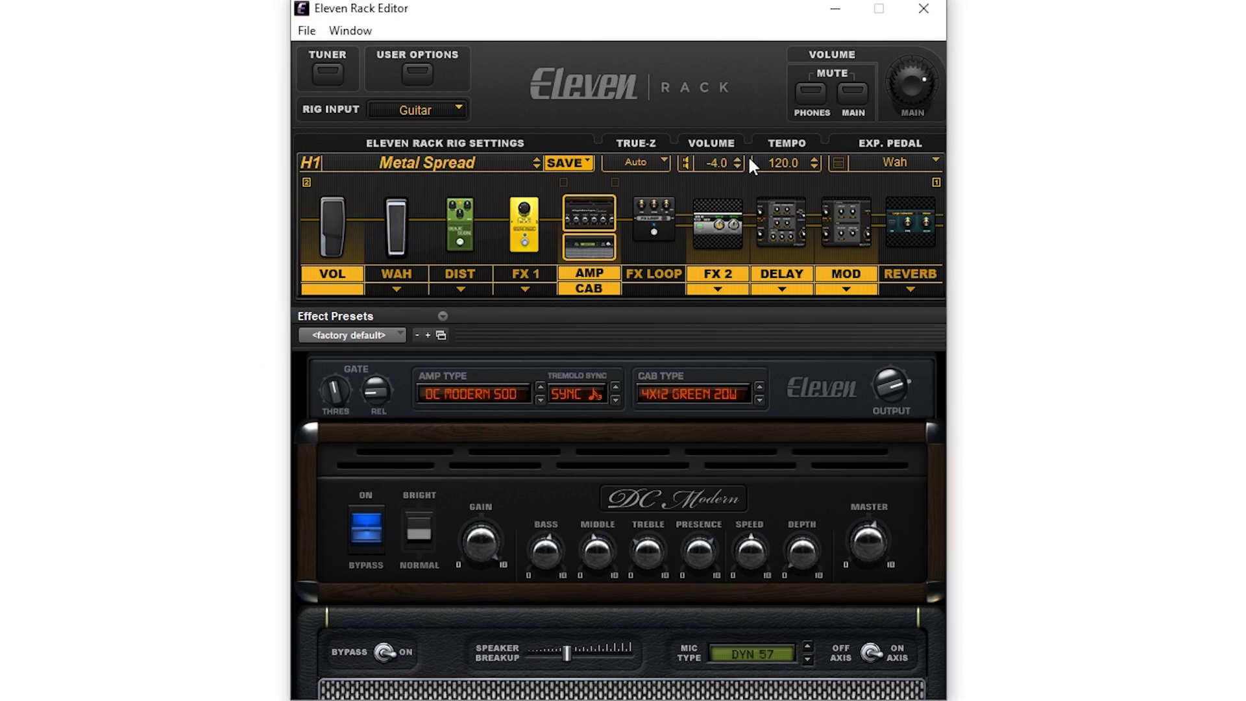
Check the expression pedal assignment options, trying Volume.
left_click(876, 164)
left_click(890, 204)
scroll(897, 162, "up", 2)
scroll(897, 162, "down", 3)
Select the Black Wah model and rock the wah pedal to a new position.
left_click(384, 286)
left_click(395, 298)
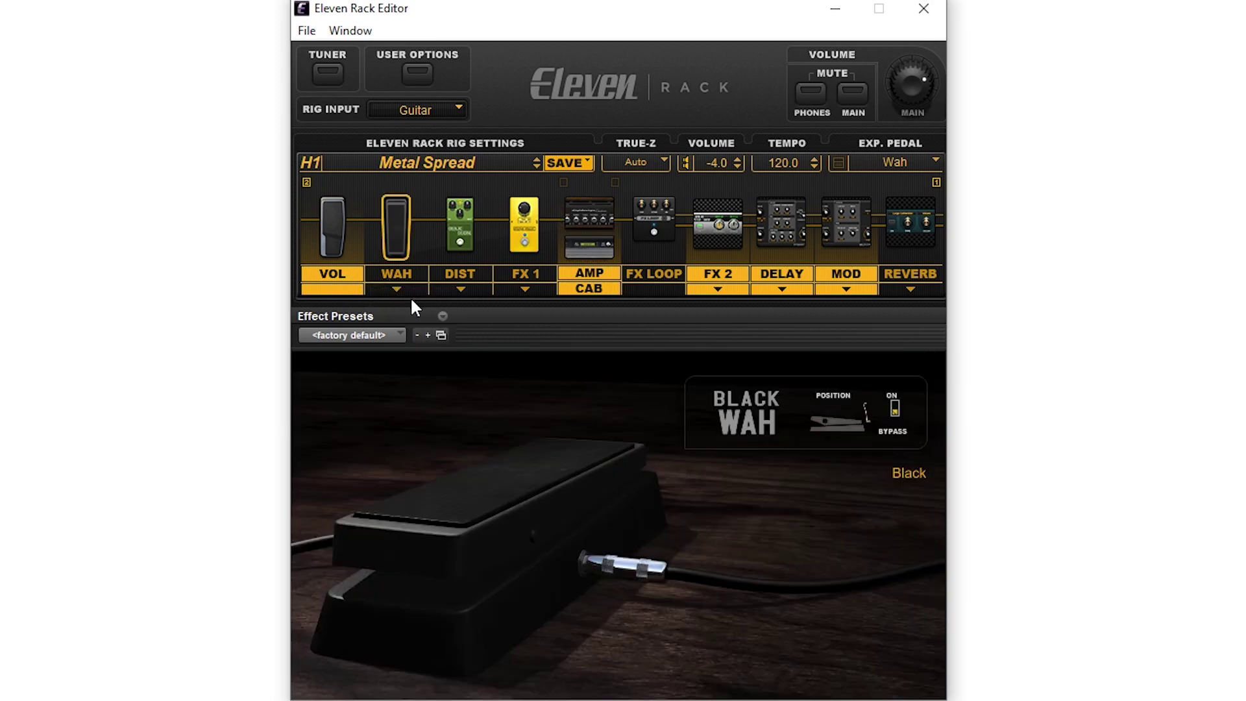
left_click_drag(488, 488, 561, 374)
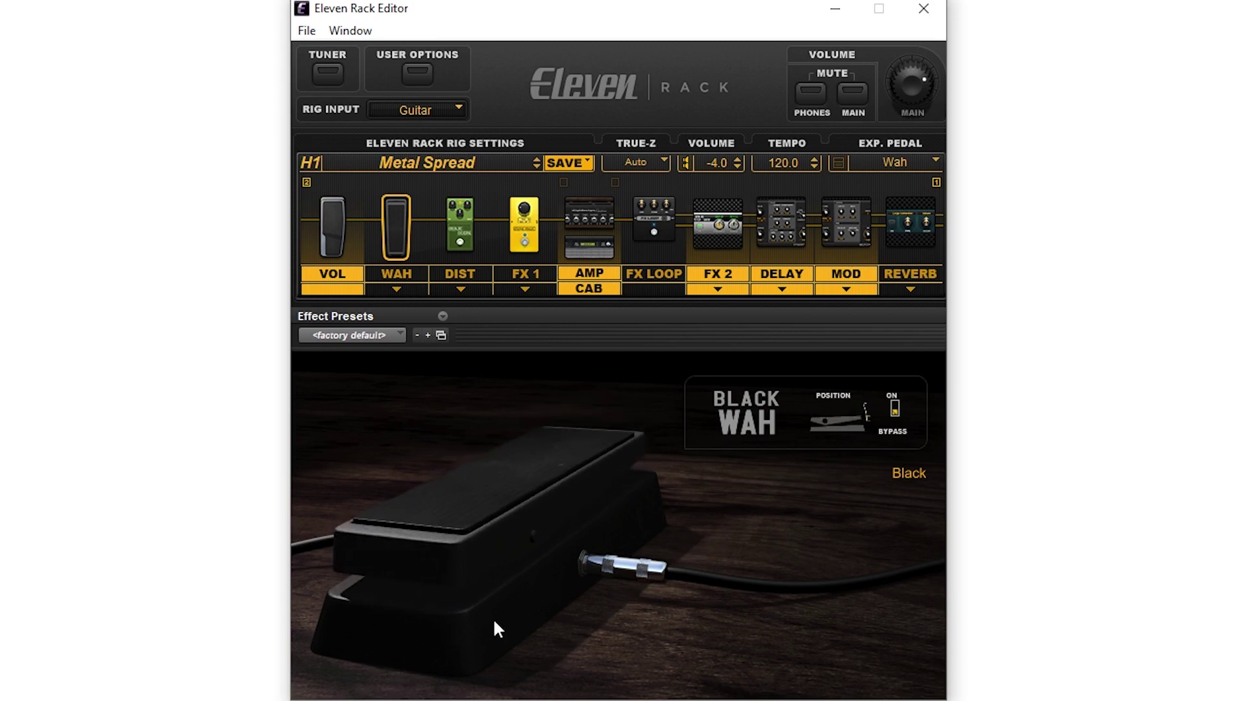
Move FX 2 and the Delay ahead of the distortion after checking the overdrive and phaser.
left_click(453, 273)
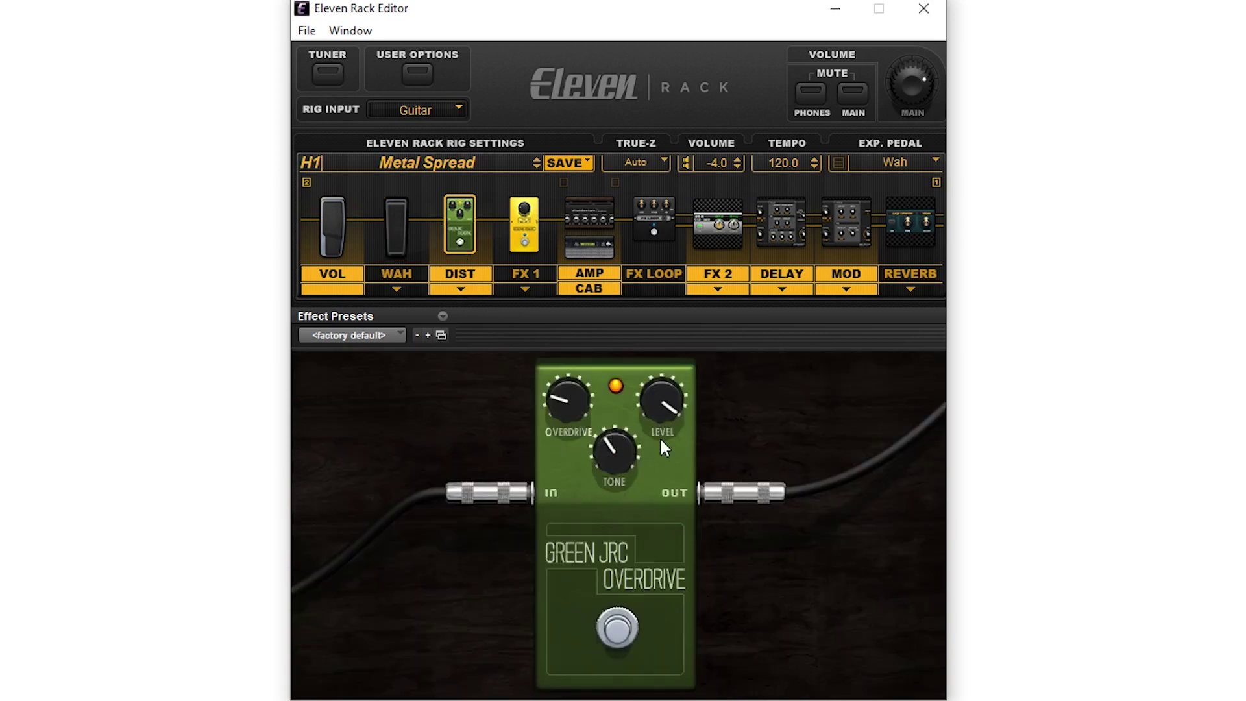
left_click(529, 258)
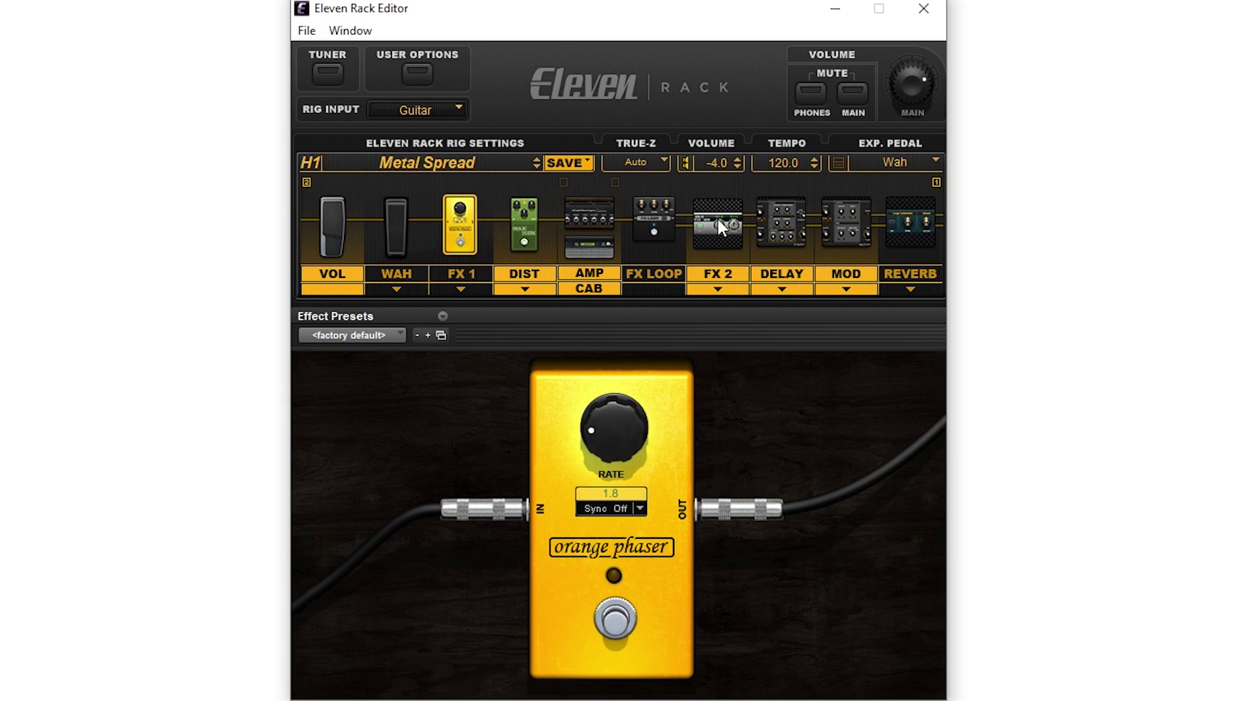
left_click_drag(718, 220, 510, 266)
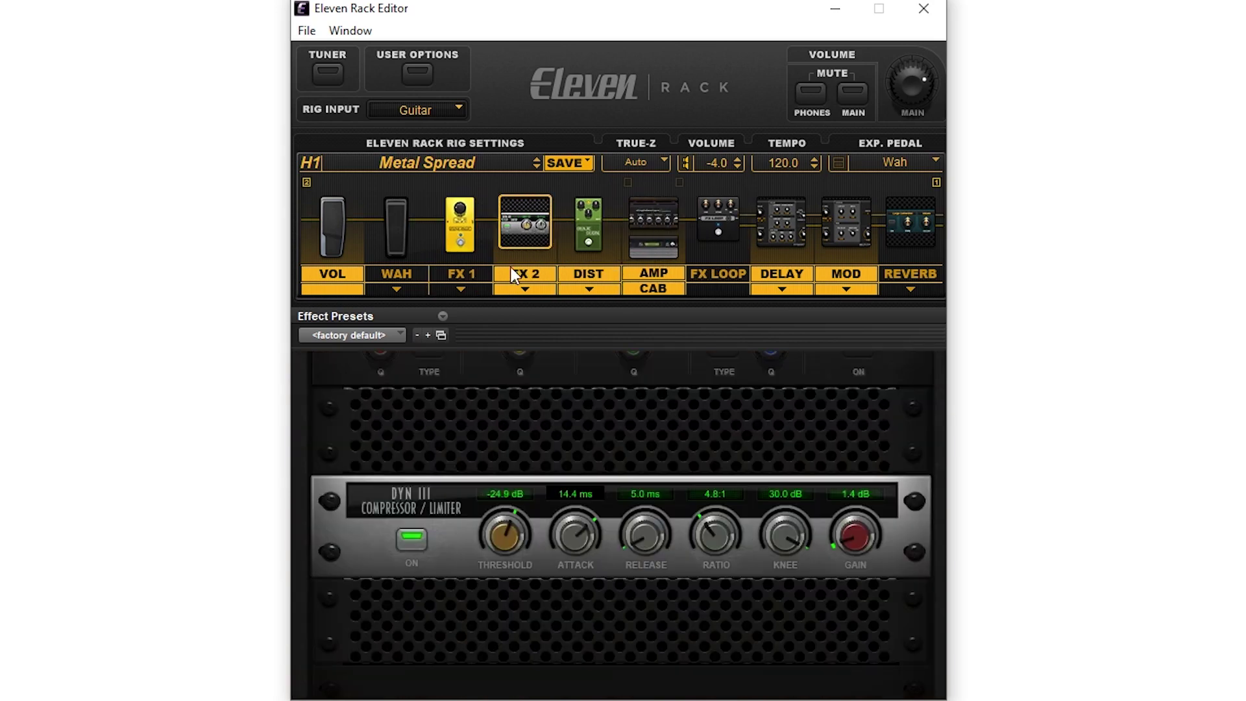
left_click_drag(796, 254, 588, 269)
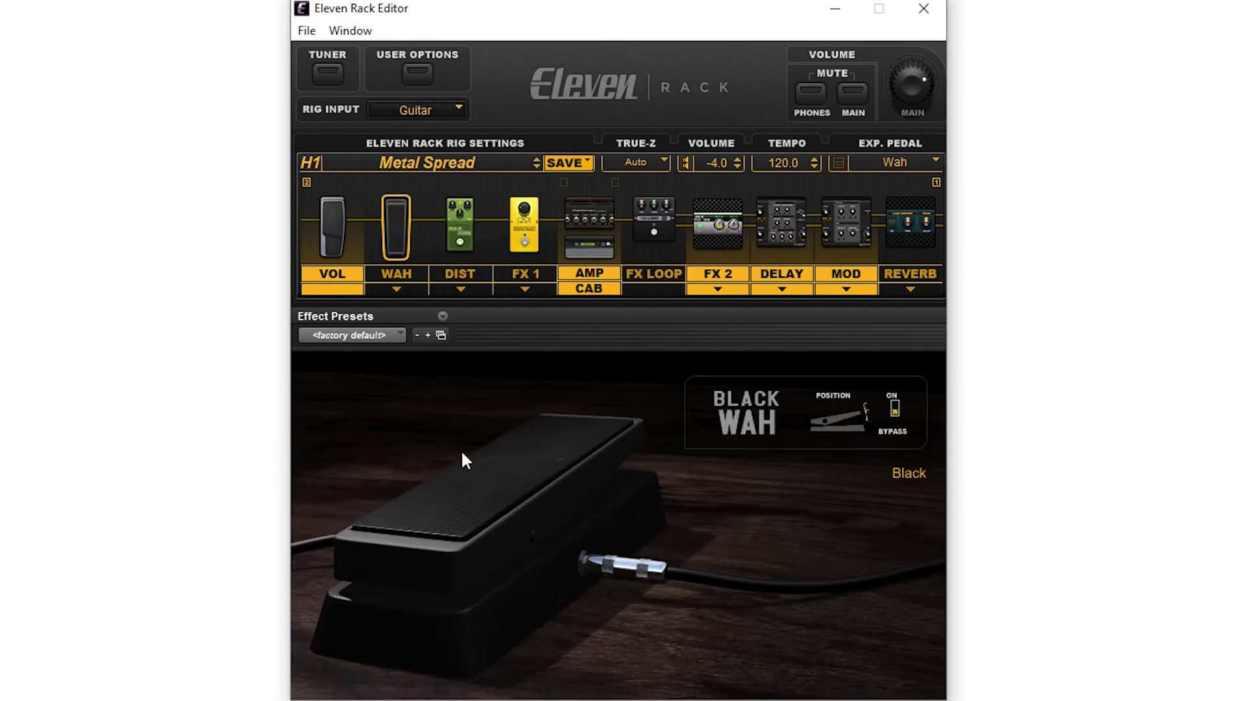
Turn the Green JRC overdrive level down and move FX 1 ahead of the distortion.
left_click(454, 271)
left_click_drag(654, 402, 596, 440)
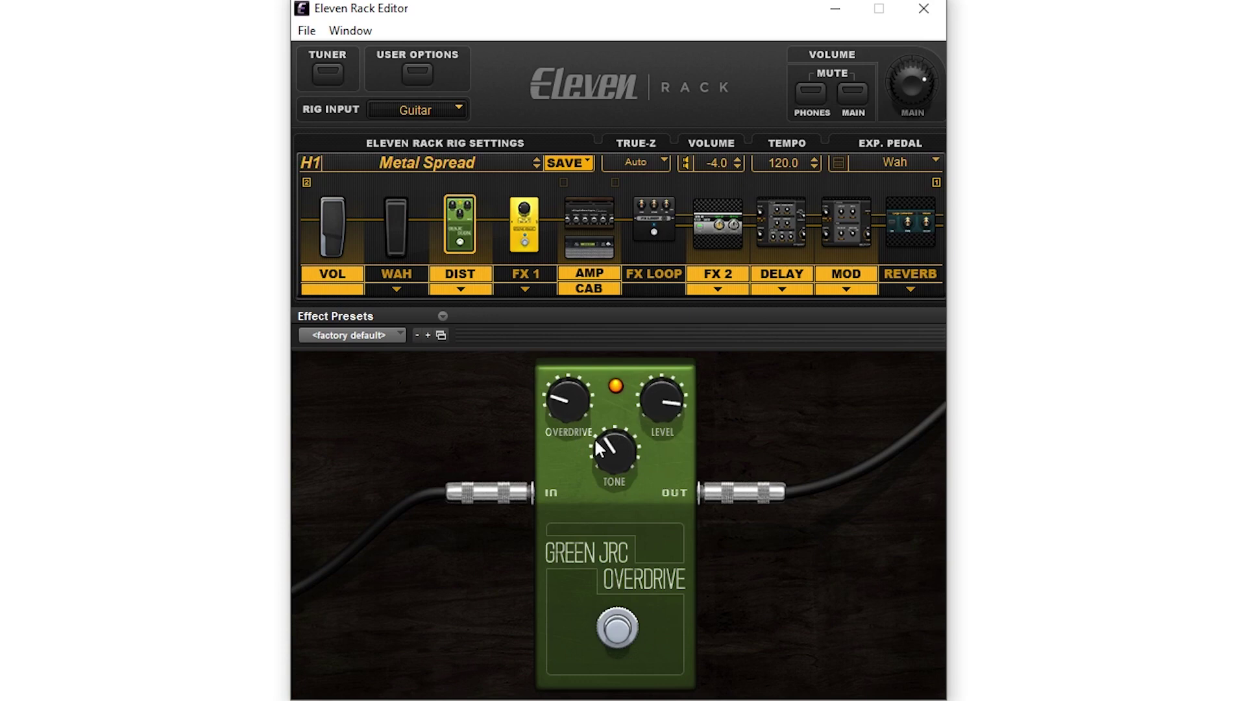
left_click(530, 254)
left_click(646, 254)
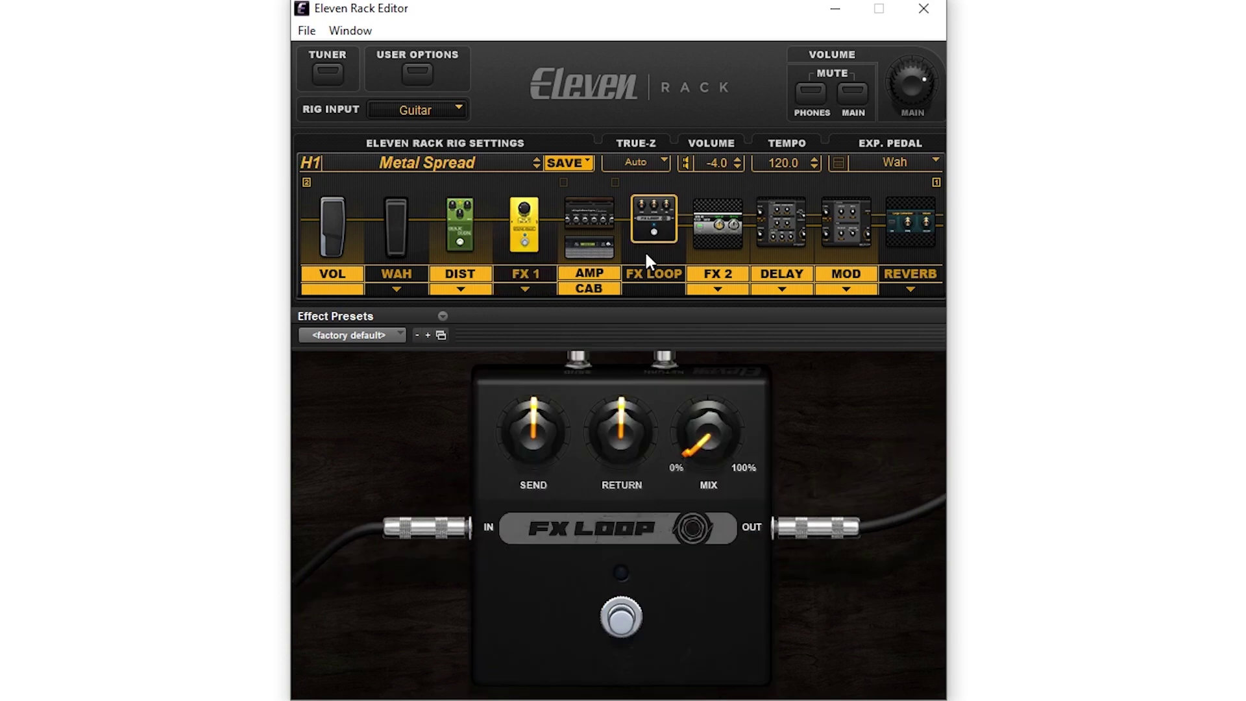
left_click(724, 253)
left_click(775, 230)
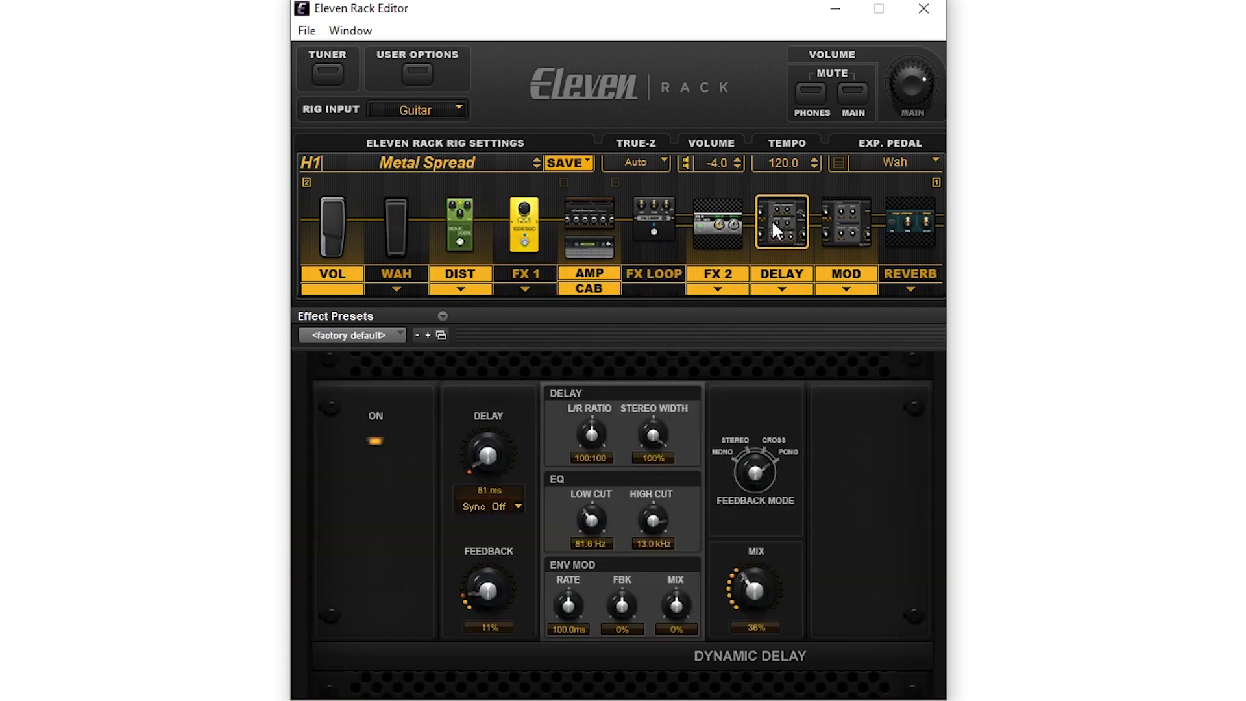
left_click_drag(531, 253, 458, 250)
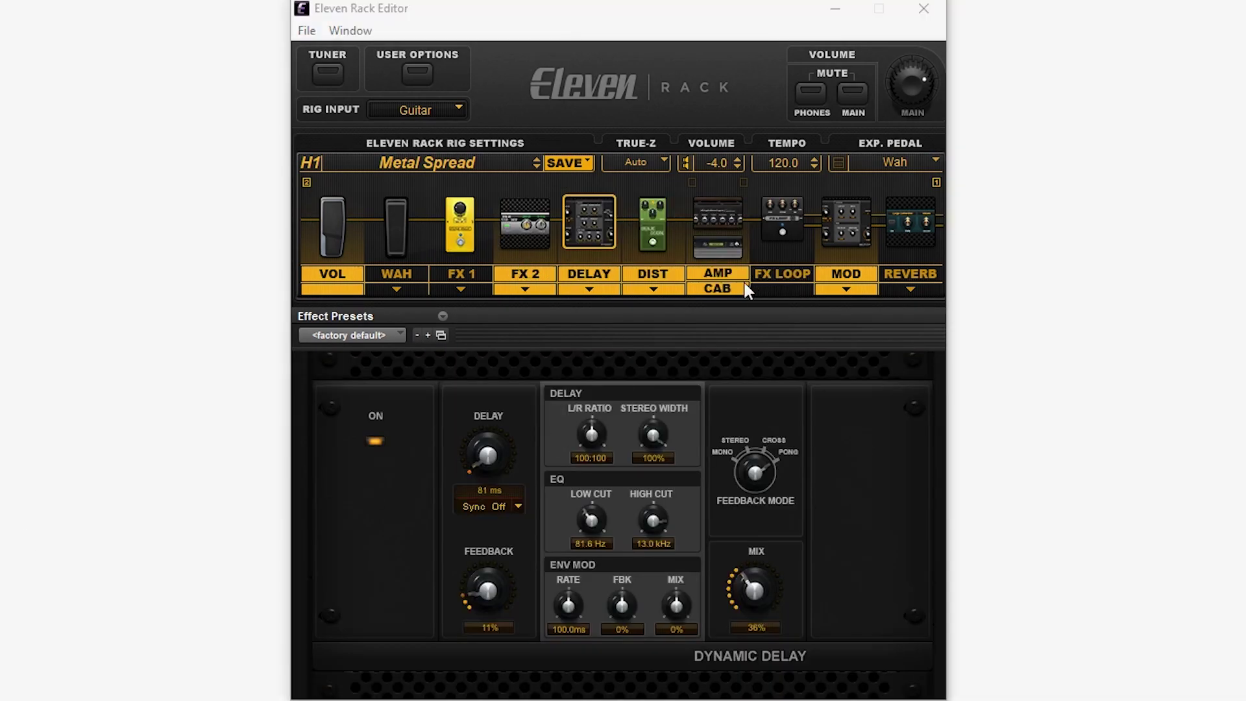
left_click(723, 251)
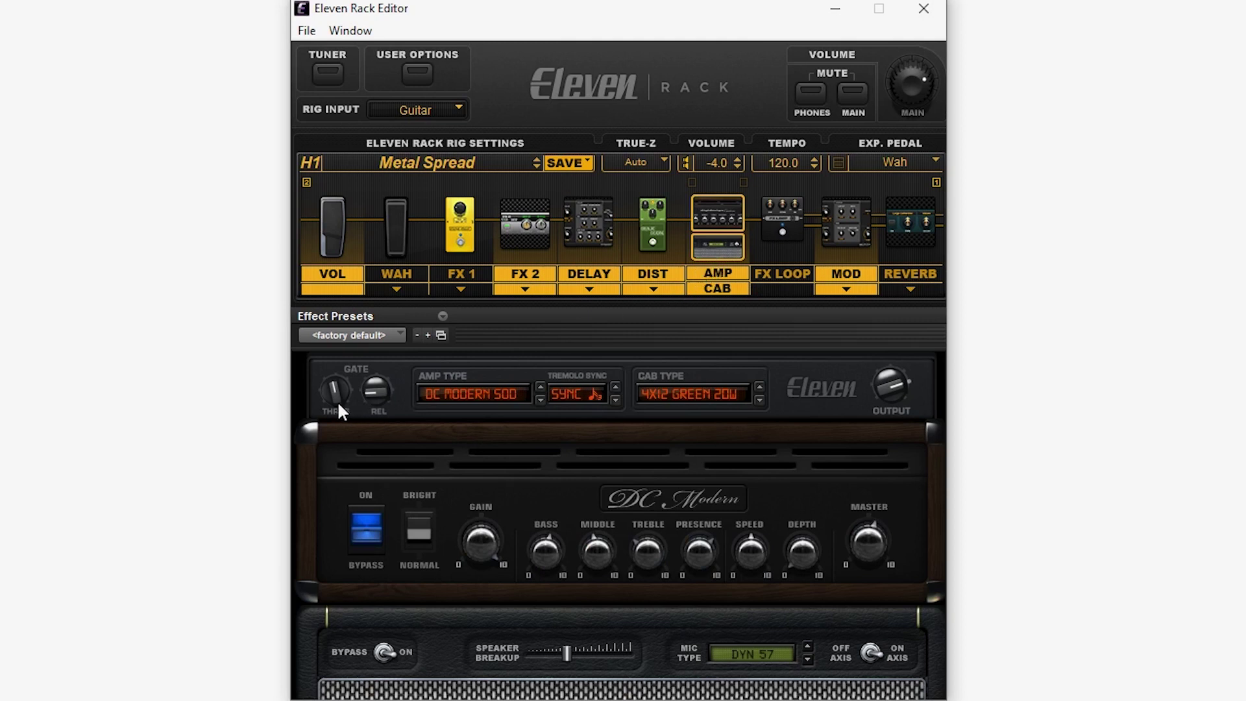
Lower the gate threshold to -71.5 dB and switch to a DC Modern Clean amp and 2x12 Silver cab.
left_click_drag(330, 403, 327, 434)
left_click(493, 392)
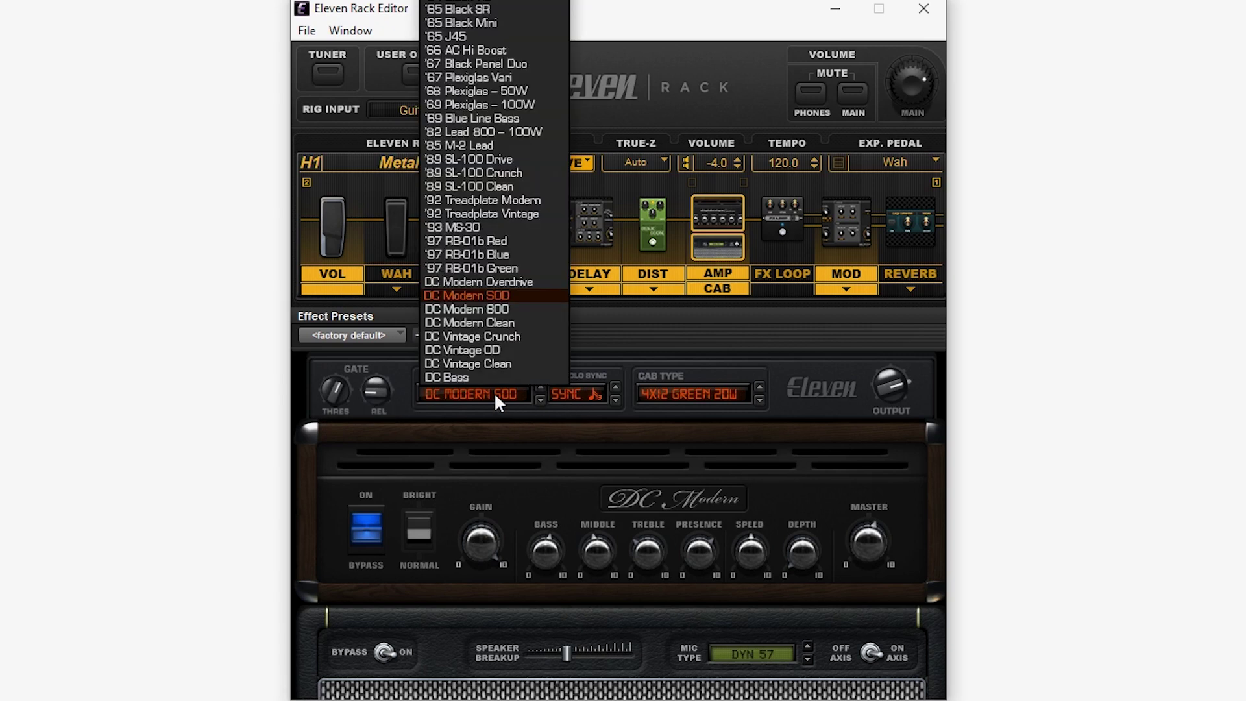
left_click(497, 332)
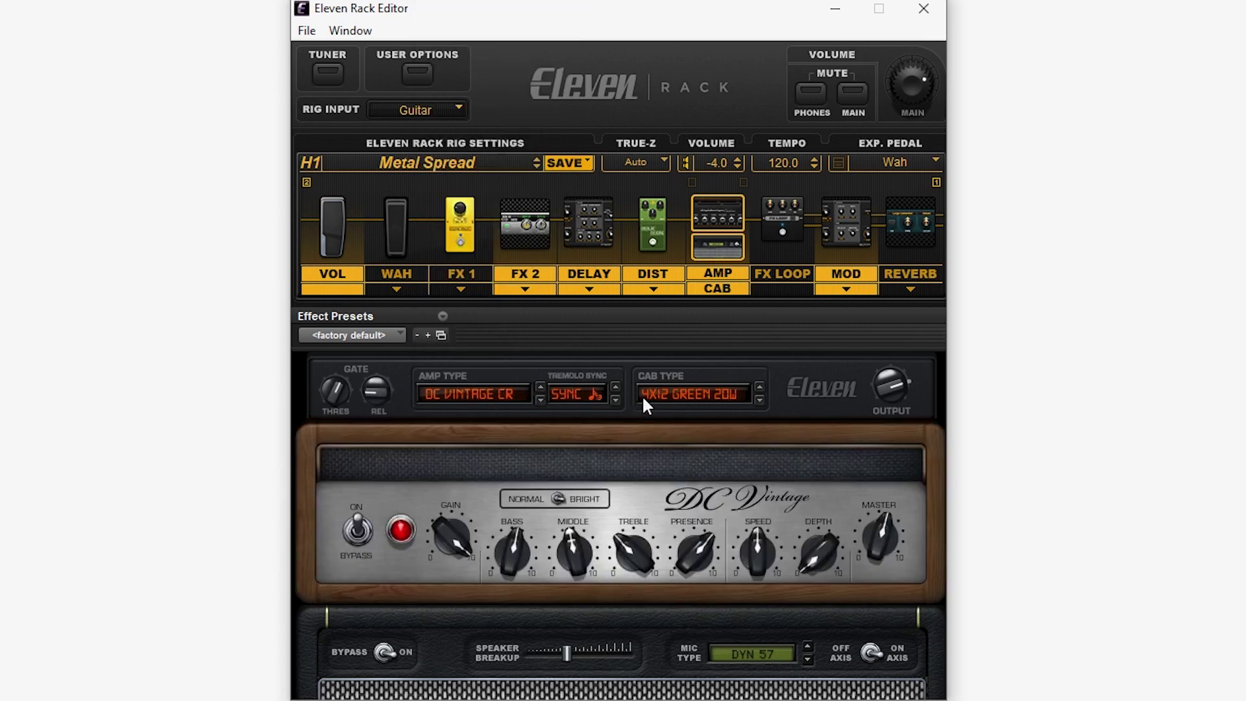
left_click(667, 388)
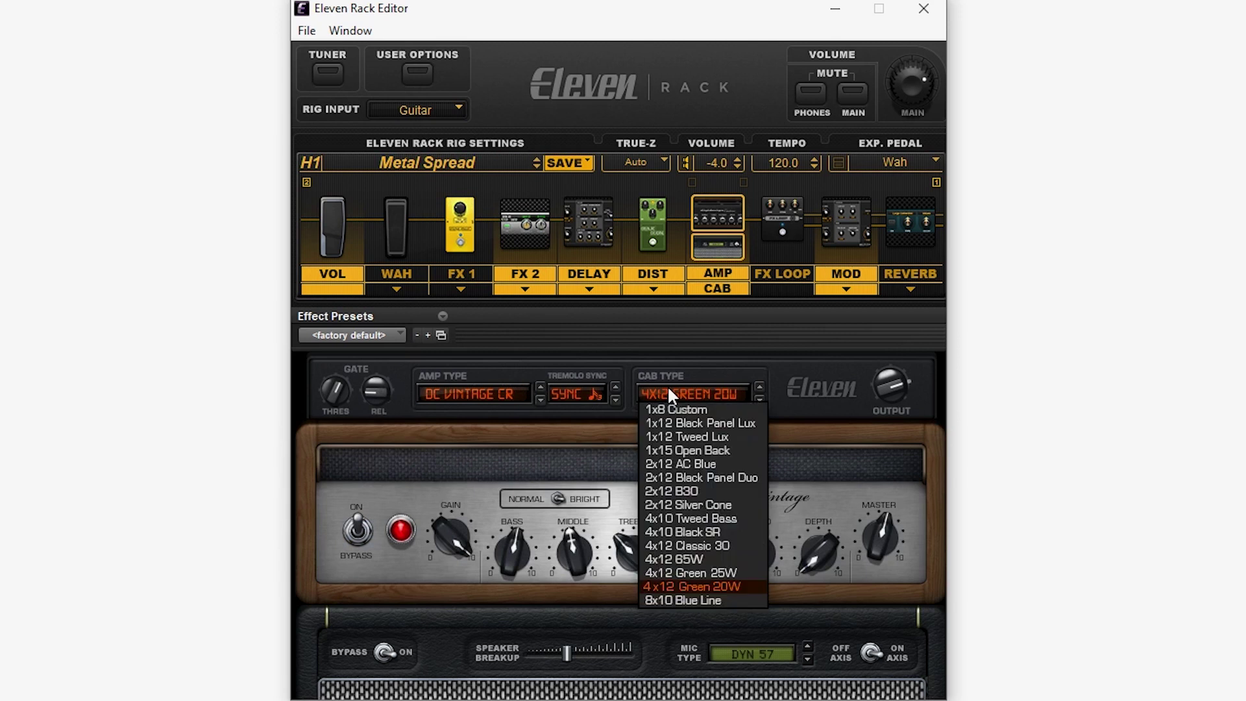
left_click(686, 546)
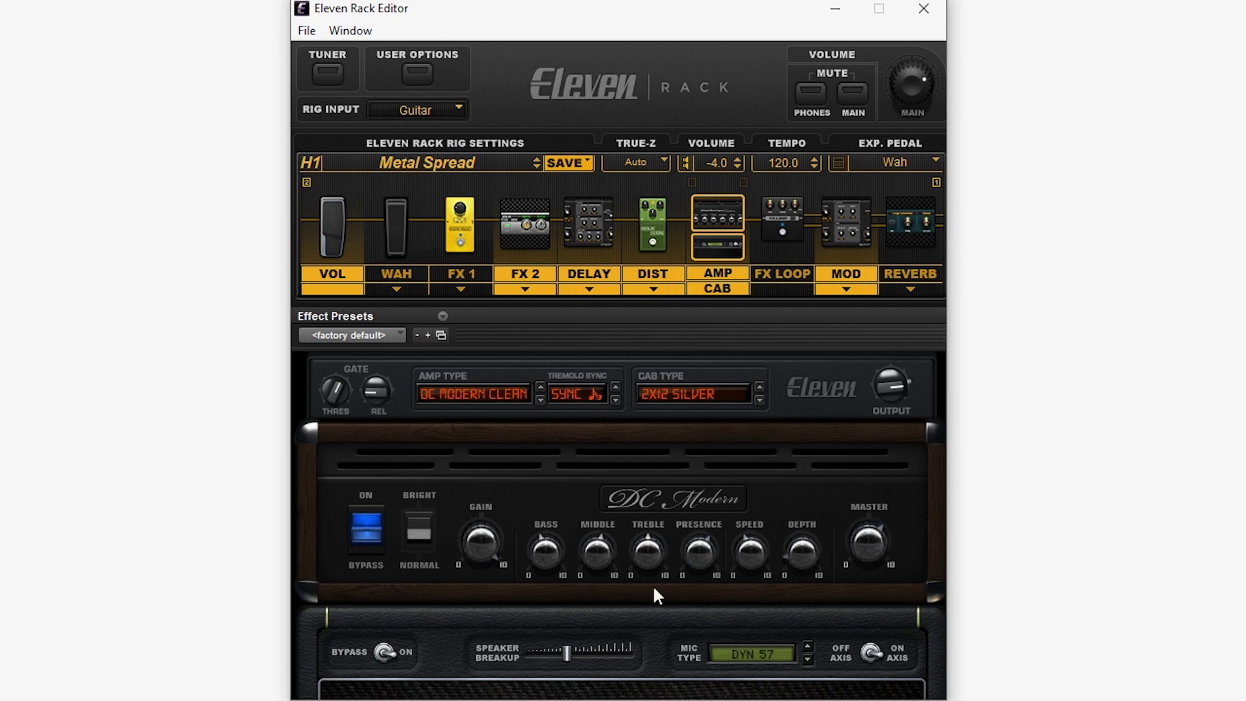
Set the mic type to Dynamic 421 and toggle its axis position.
left_click(383, 652)
left_click(383, 652)
left_click(807, 659)
left_click(782, 653)
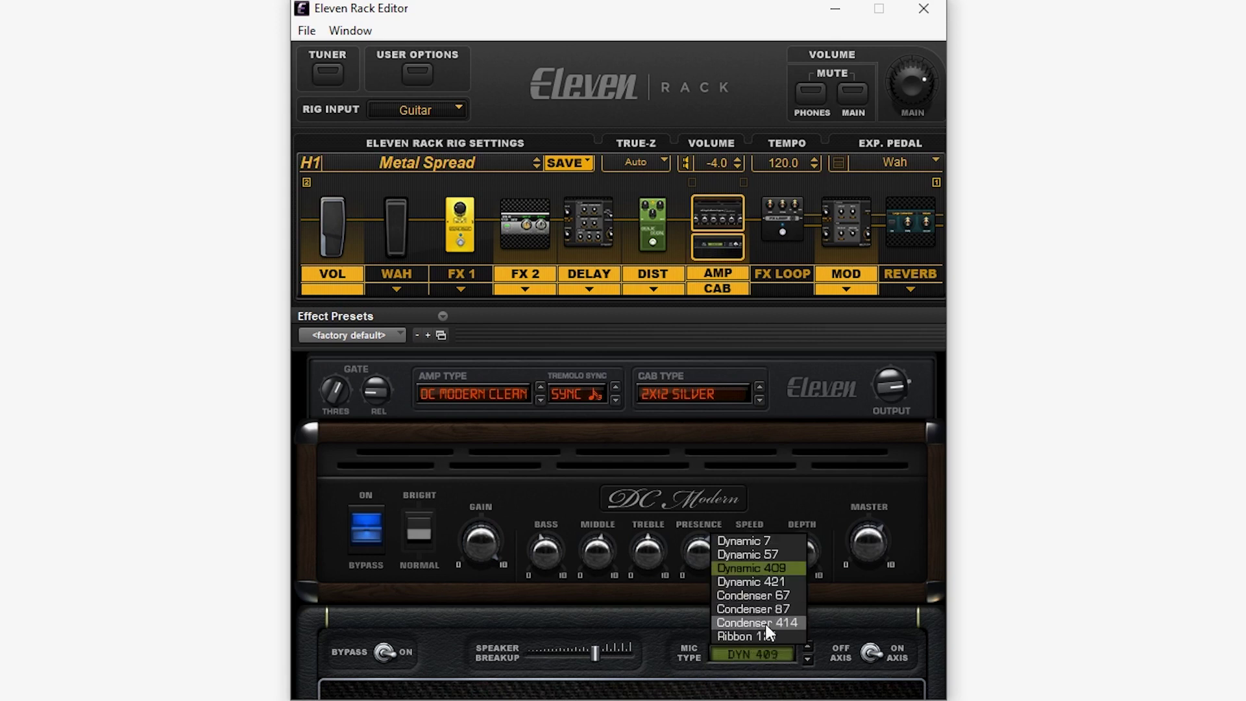
left_click(776, 582)
left_click(870, 653)
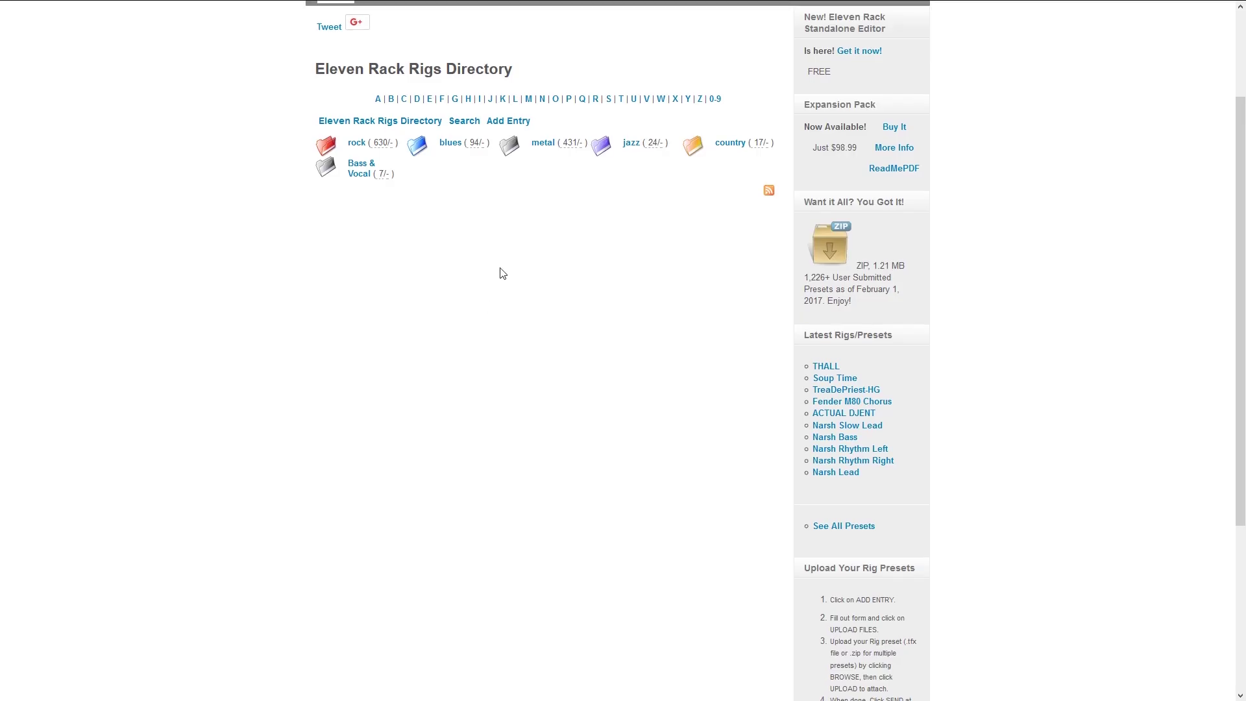
left_click(541, 144)
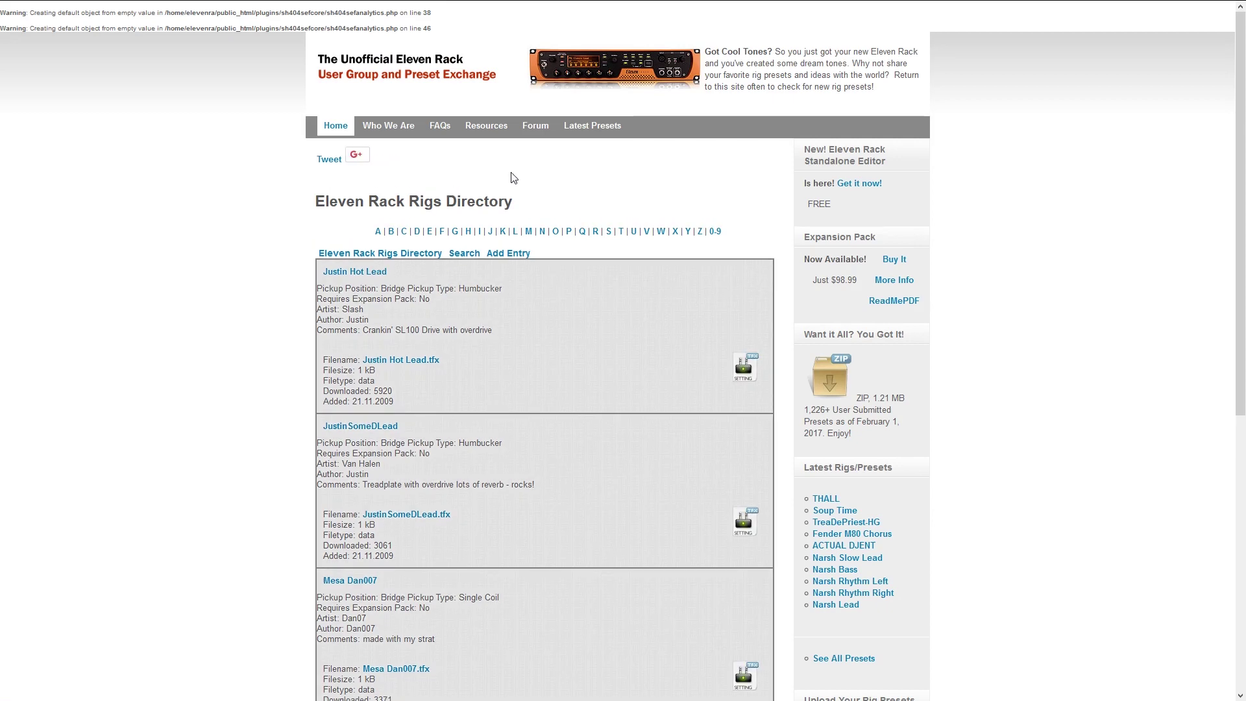
Download Krank.tfx from the Krank entry on page 2 of the metal rigs directory.
scroll(477, 195, "down", 7)
scroll(461, 211, "up", 6)
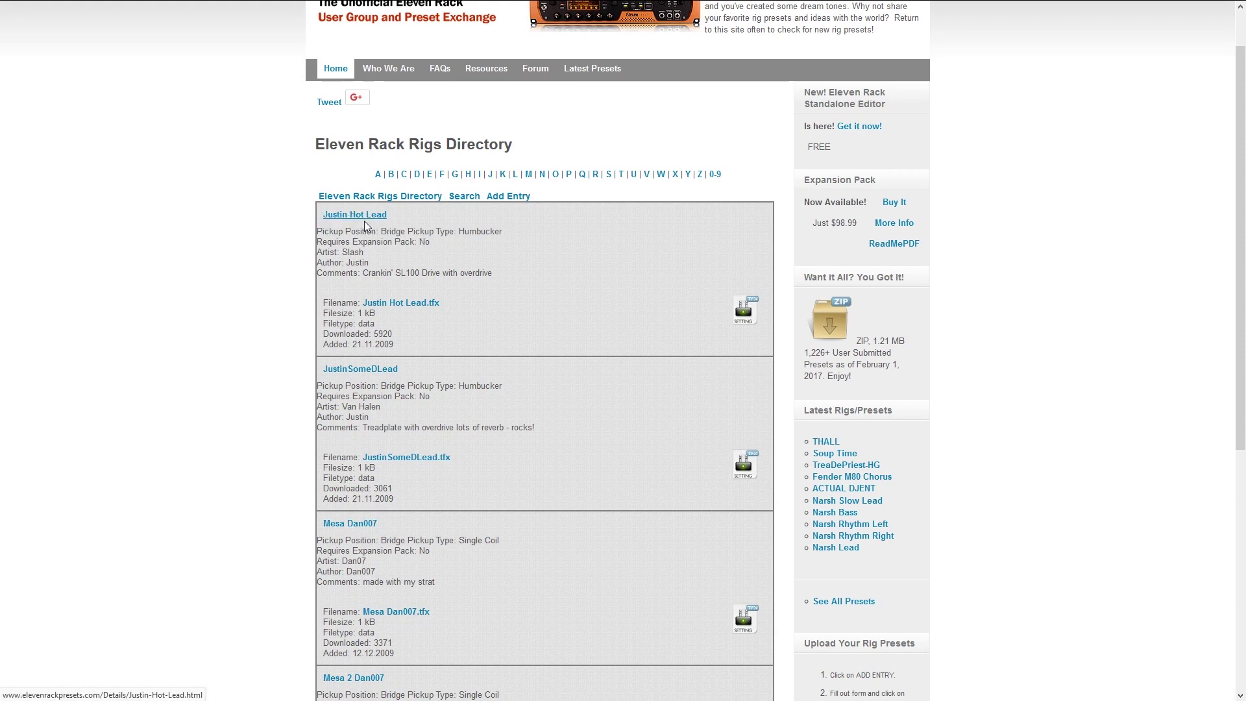
scroll(367, 224, "down", 5)
left_click(518, 591)
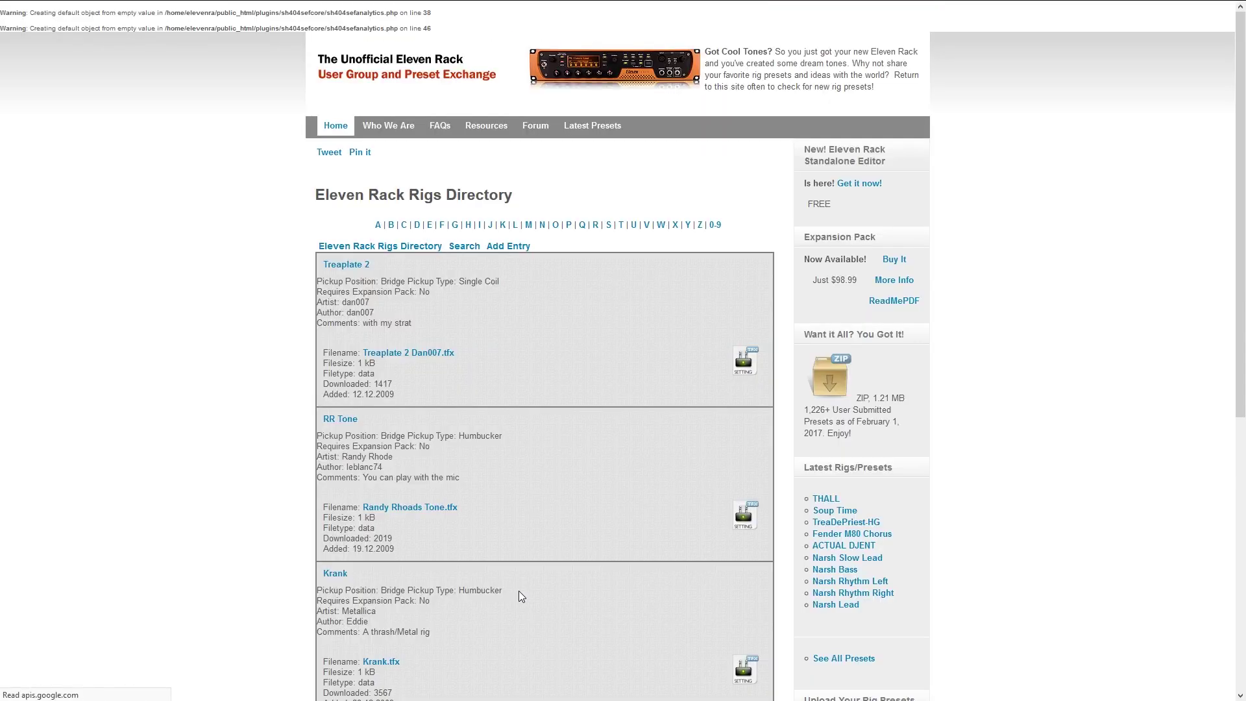
scroll(491, 513, "down", 10)
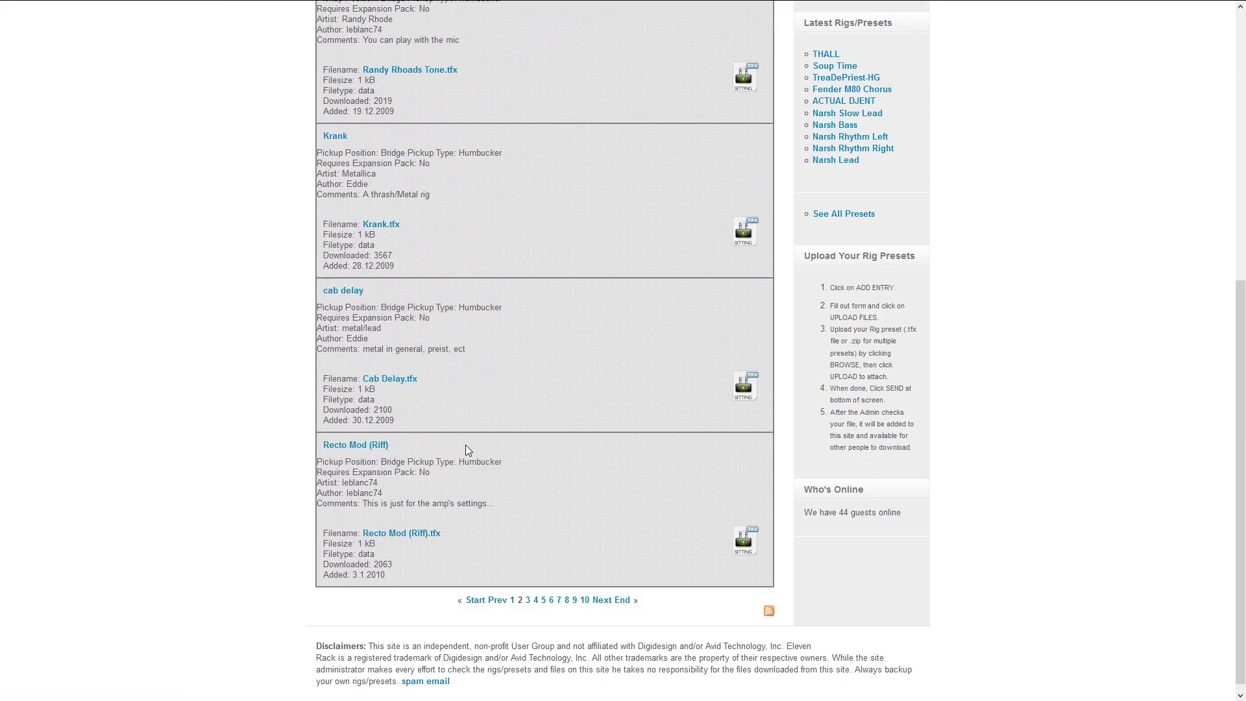
scroll(465, 445, "up", 8)
scroll(340, 397, "down", 1)
left_click(336, 392)
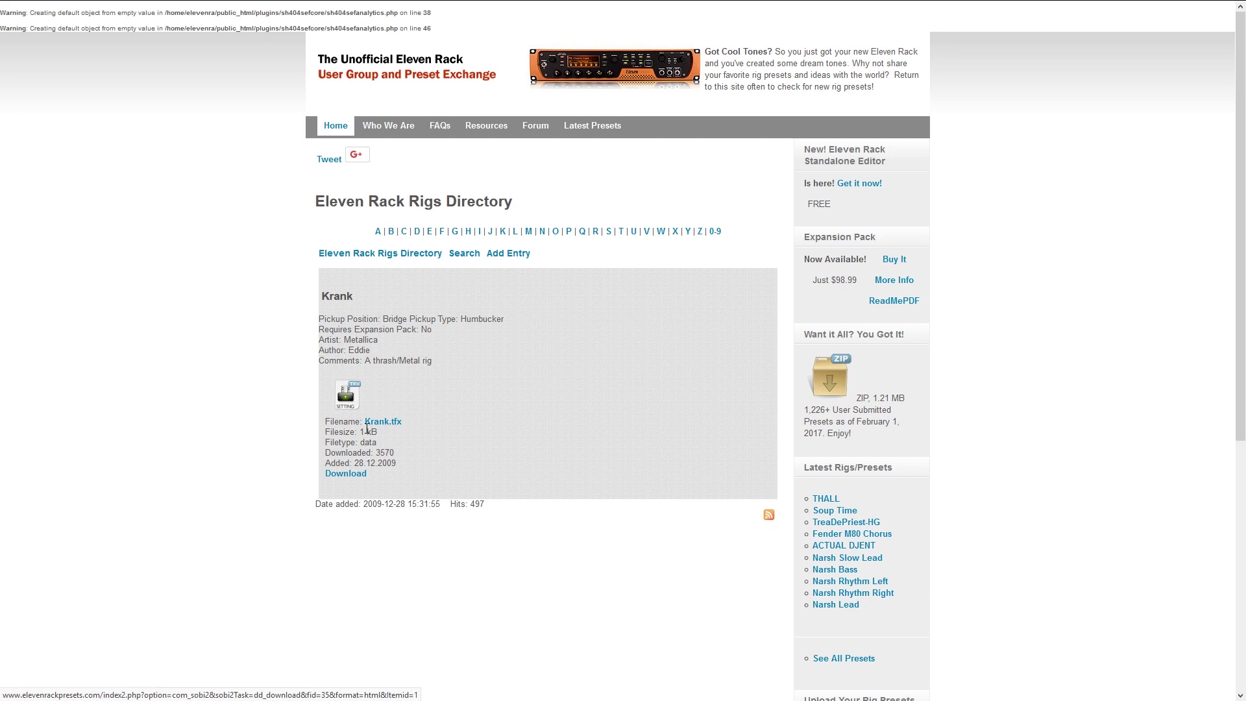
left_click(355, 479)
left_click(726, 457)
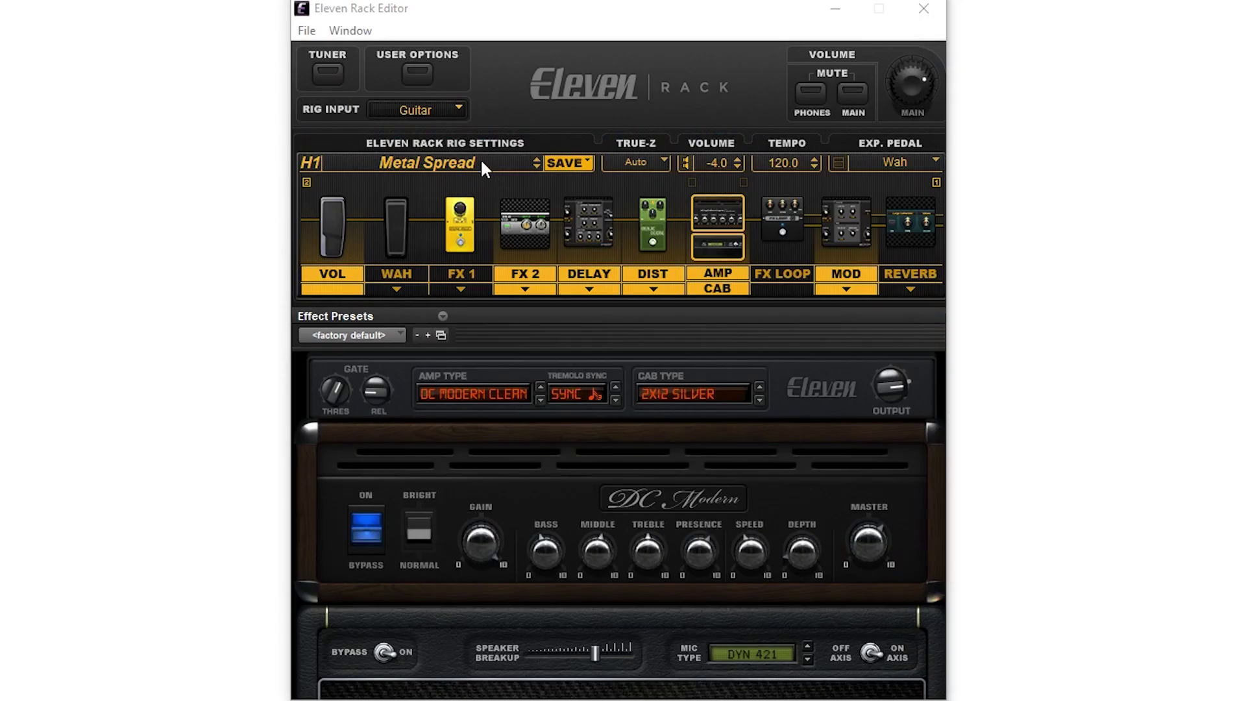
Load the Krank.tfx rig from the Downloads folder as the current rig.
left_click(487, 158)
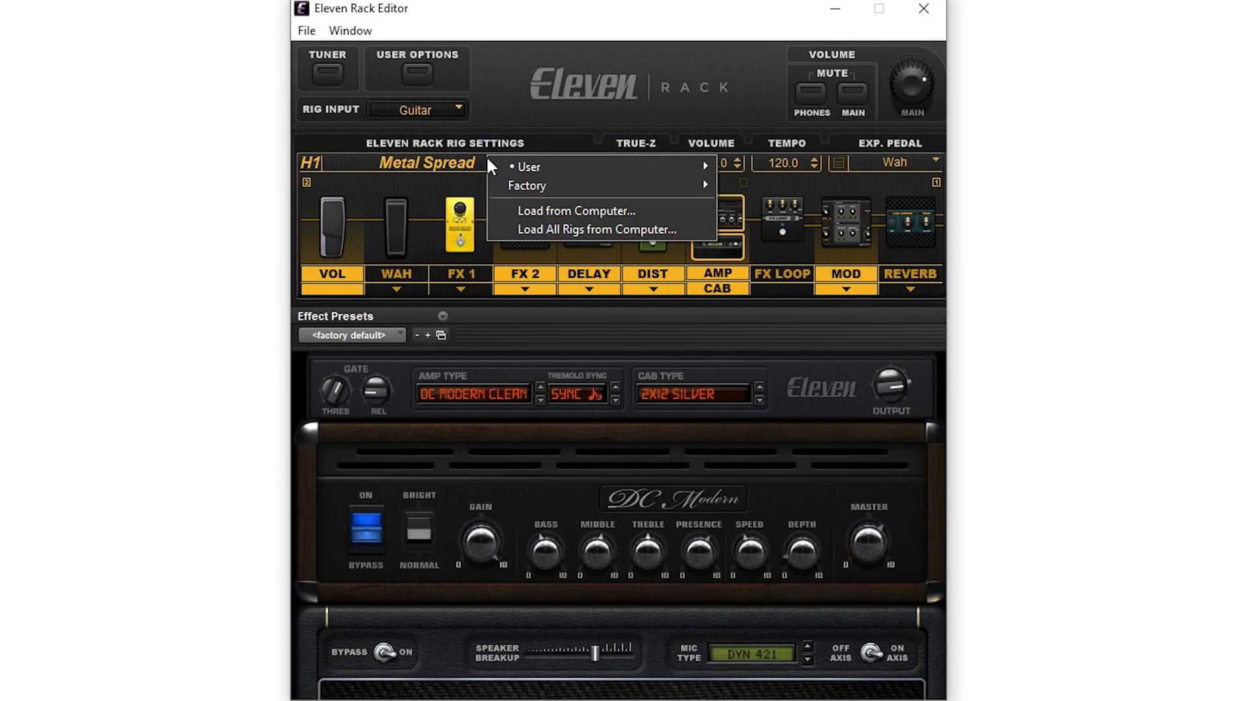
left_click(536, 214)
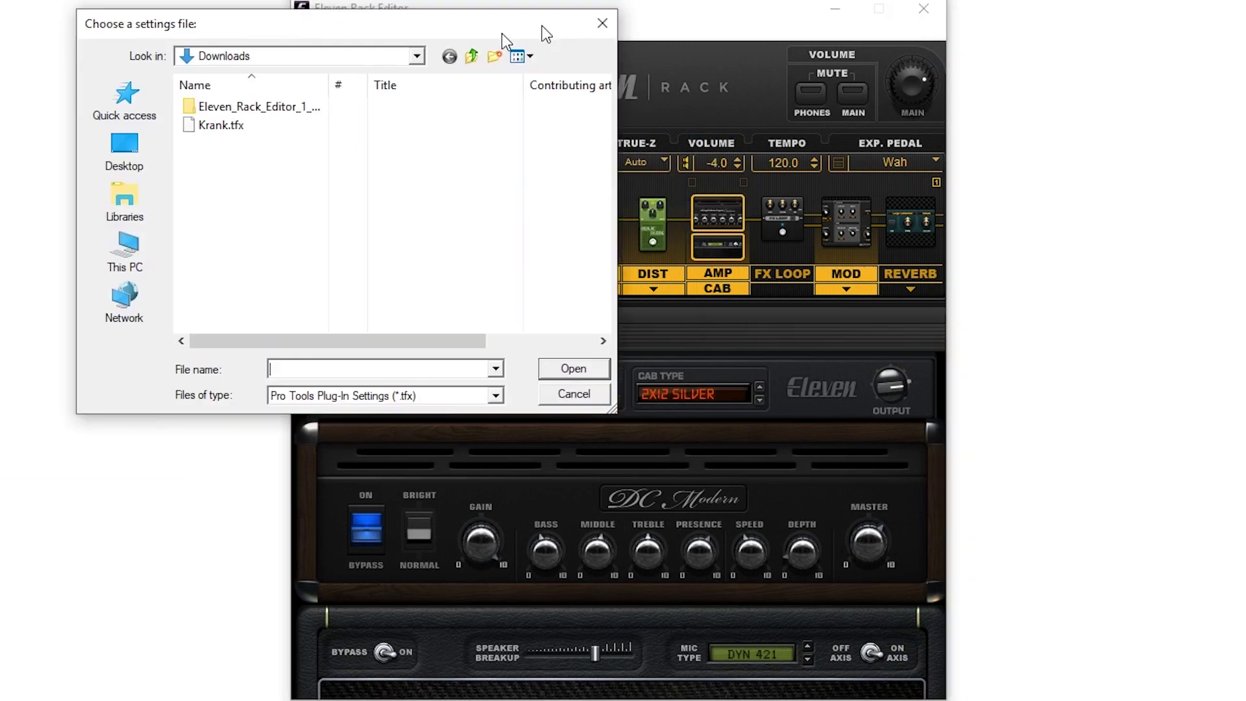
left_click(389, 120)
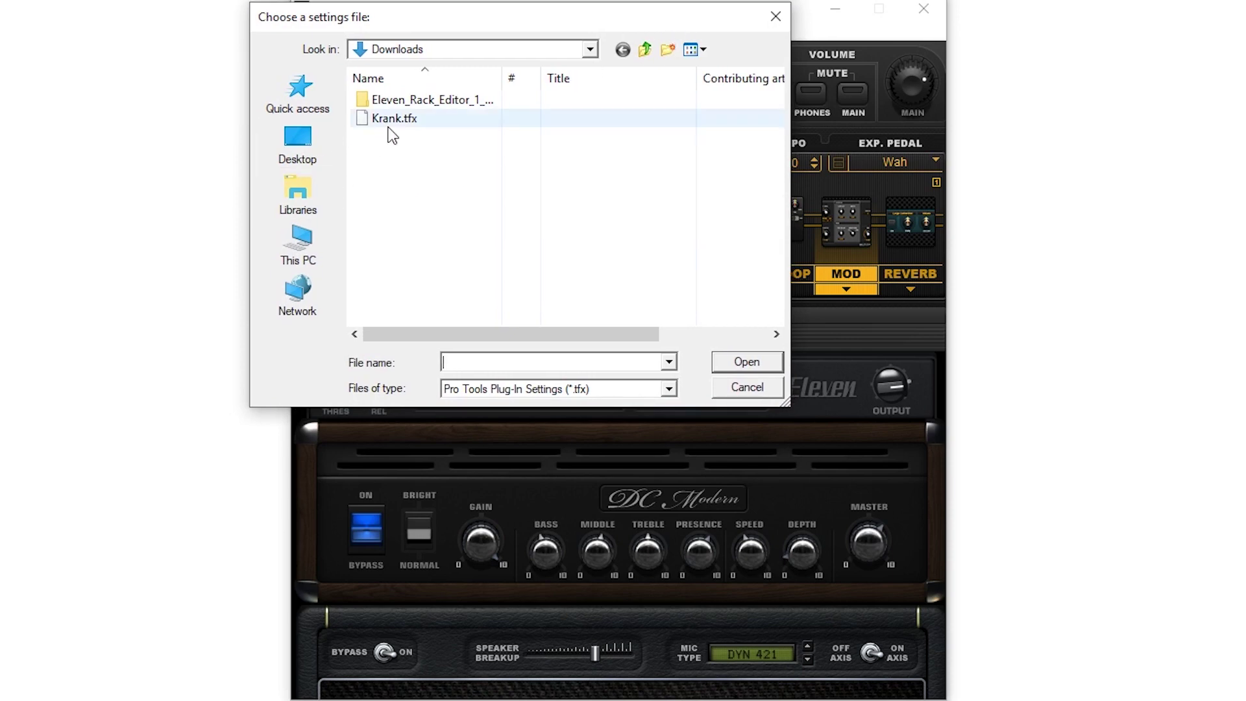
double_click(389, 120)
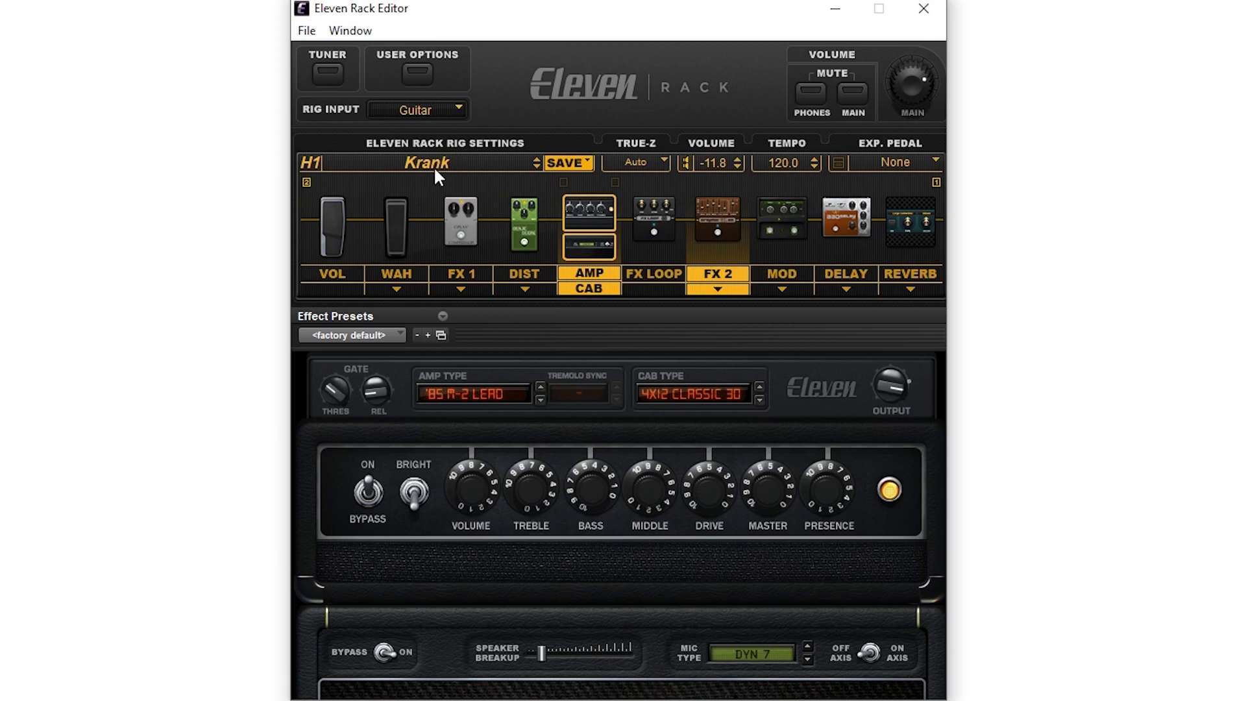
Start saving the Krank rig and show the list of rig bank locations.
left_click(582, 162)
left_click(711, 188)
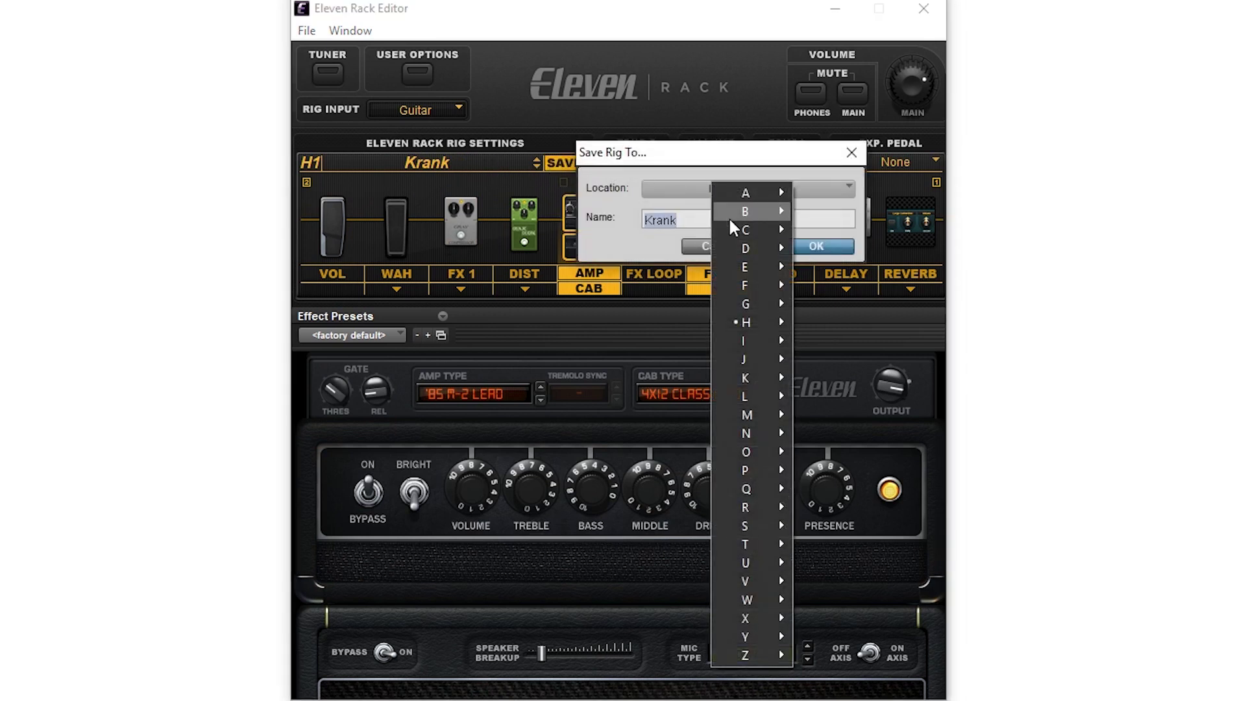
mouse_move(740, 267)
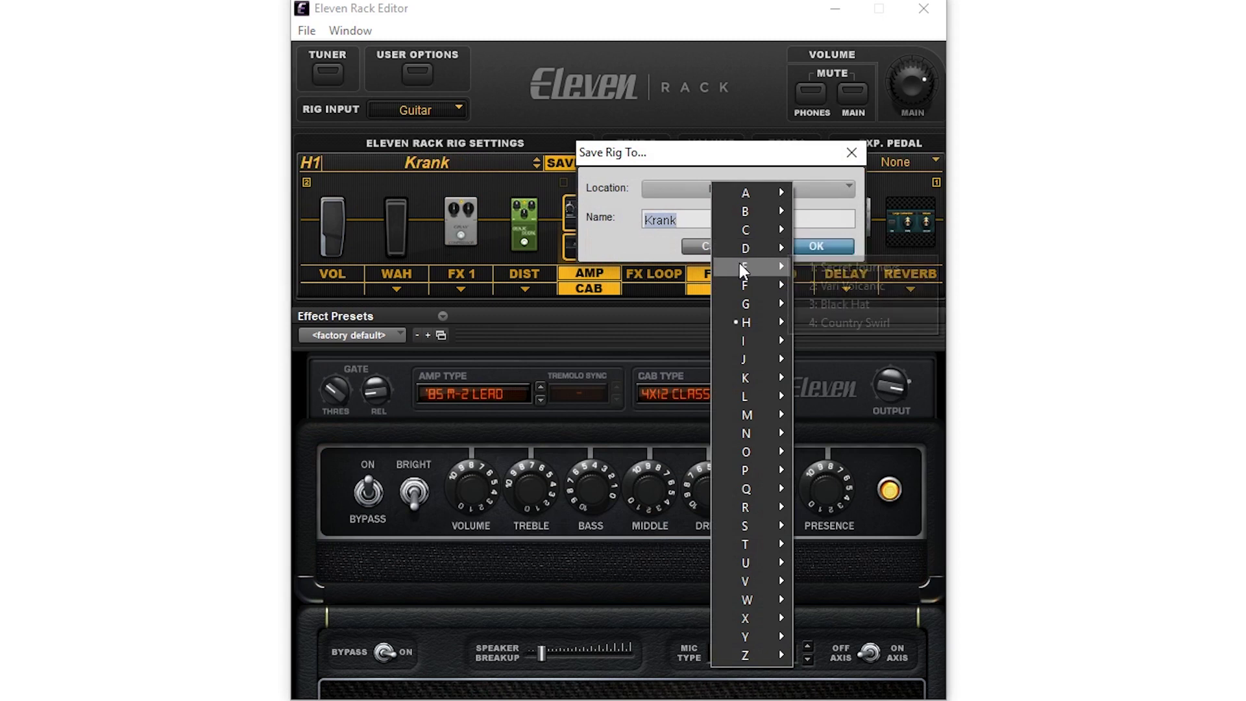